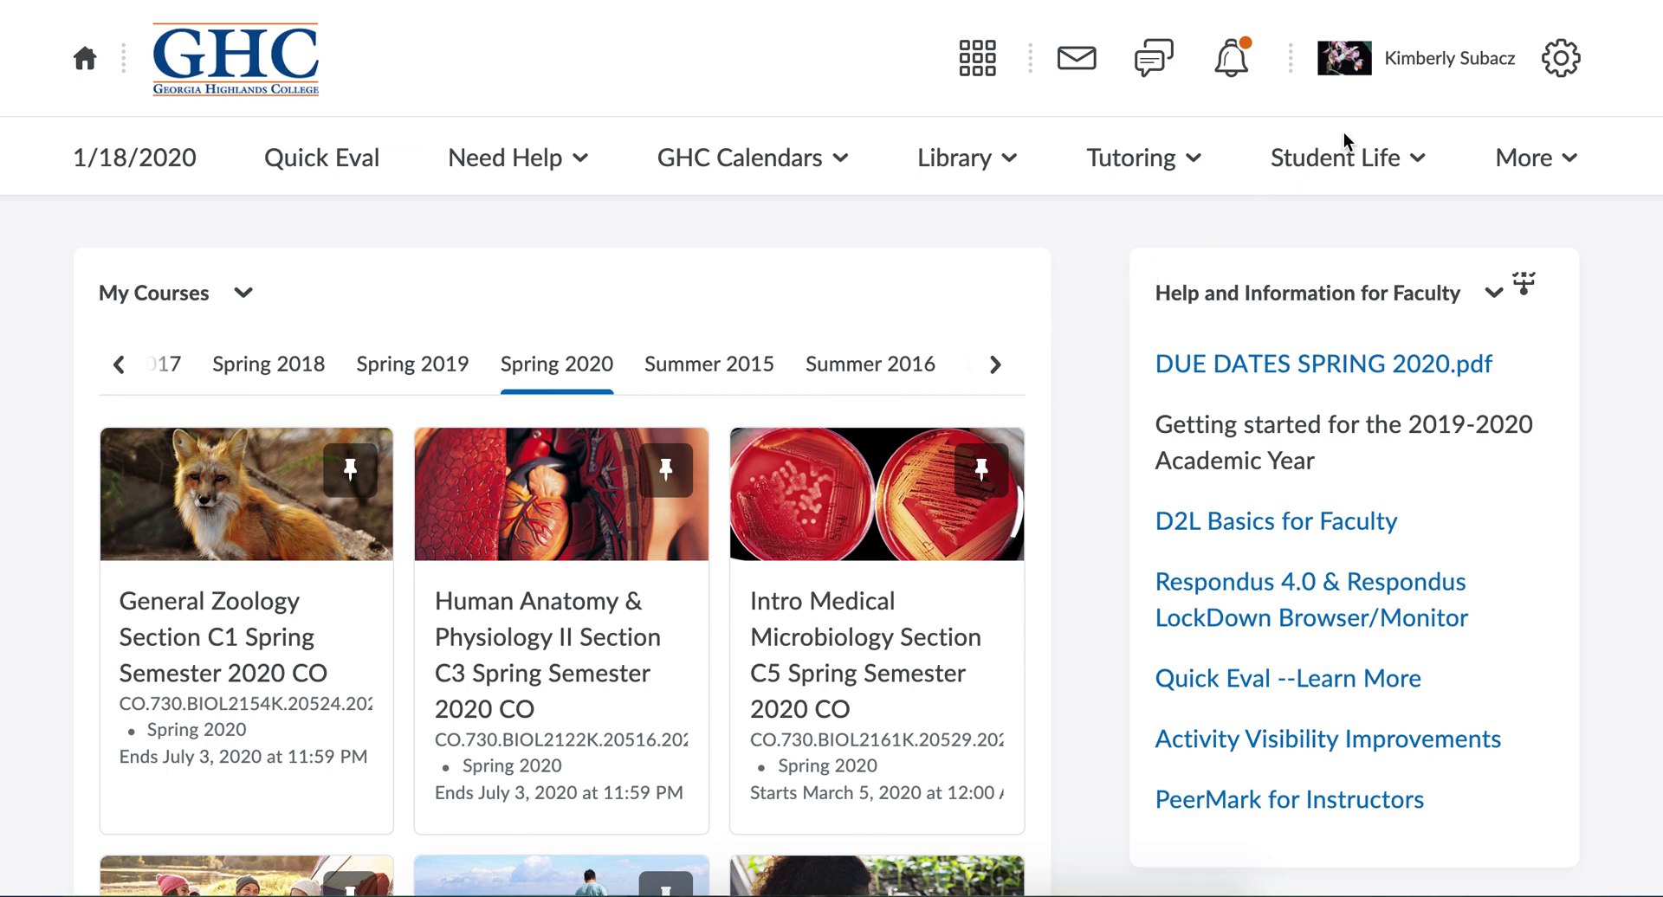
- Open the Notifications settings page from the user menu in the top bar
click(1440, 63)
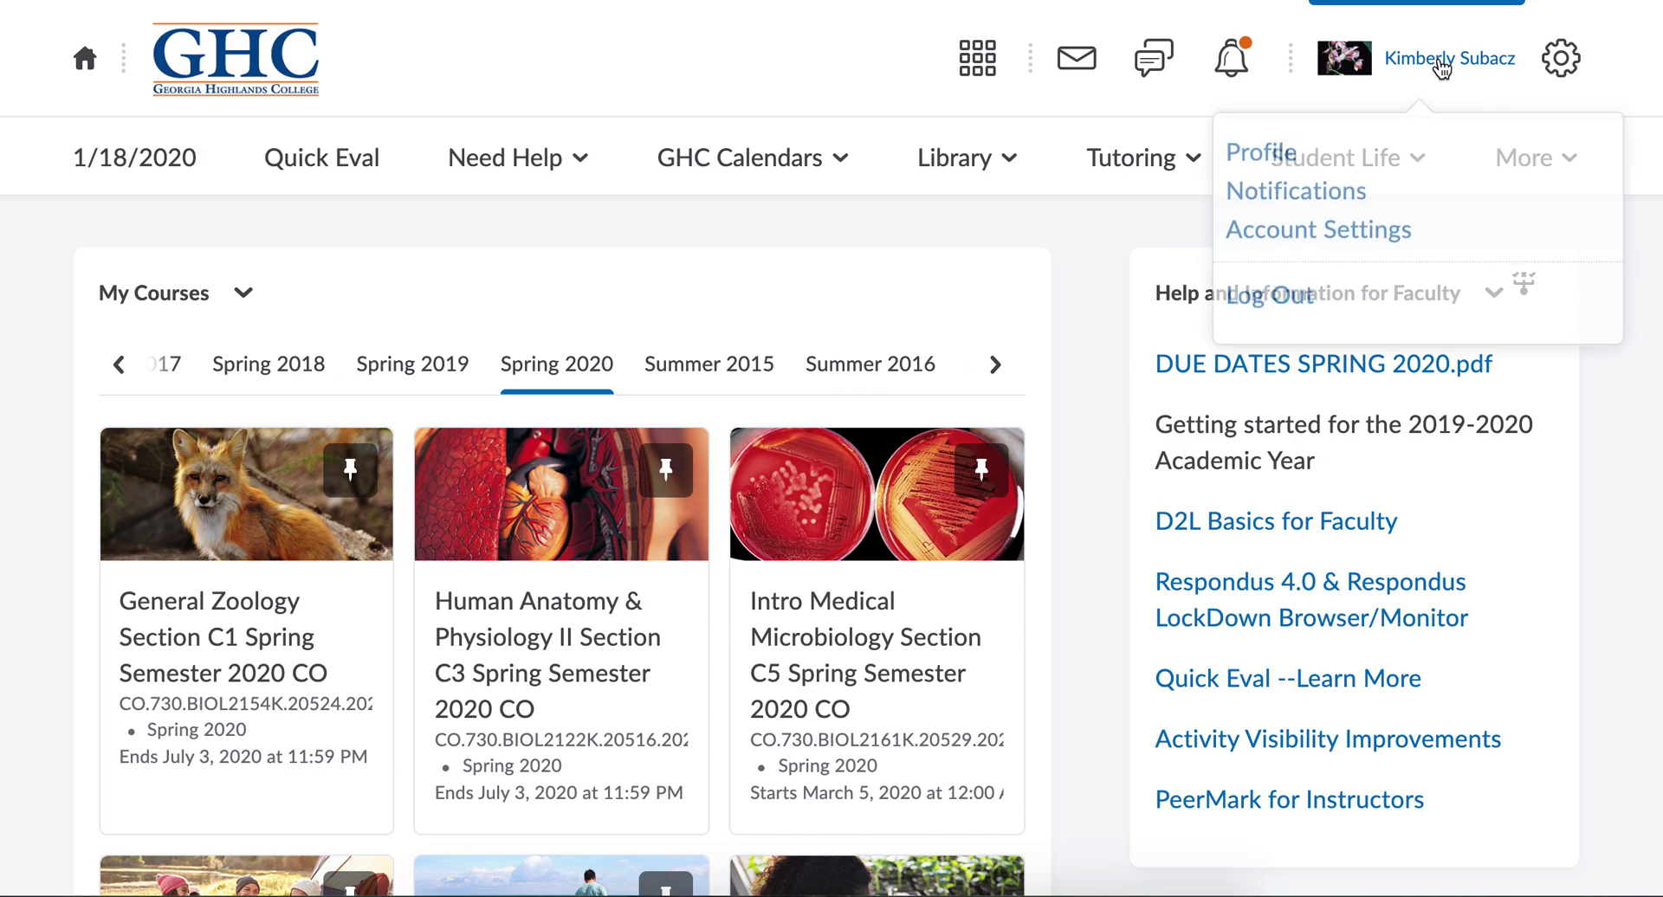
click(1344, 211)
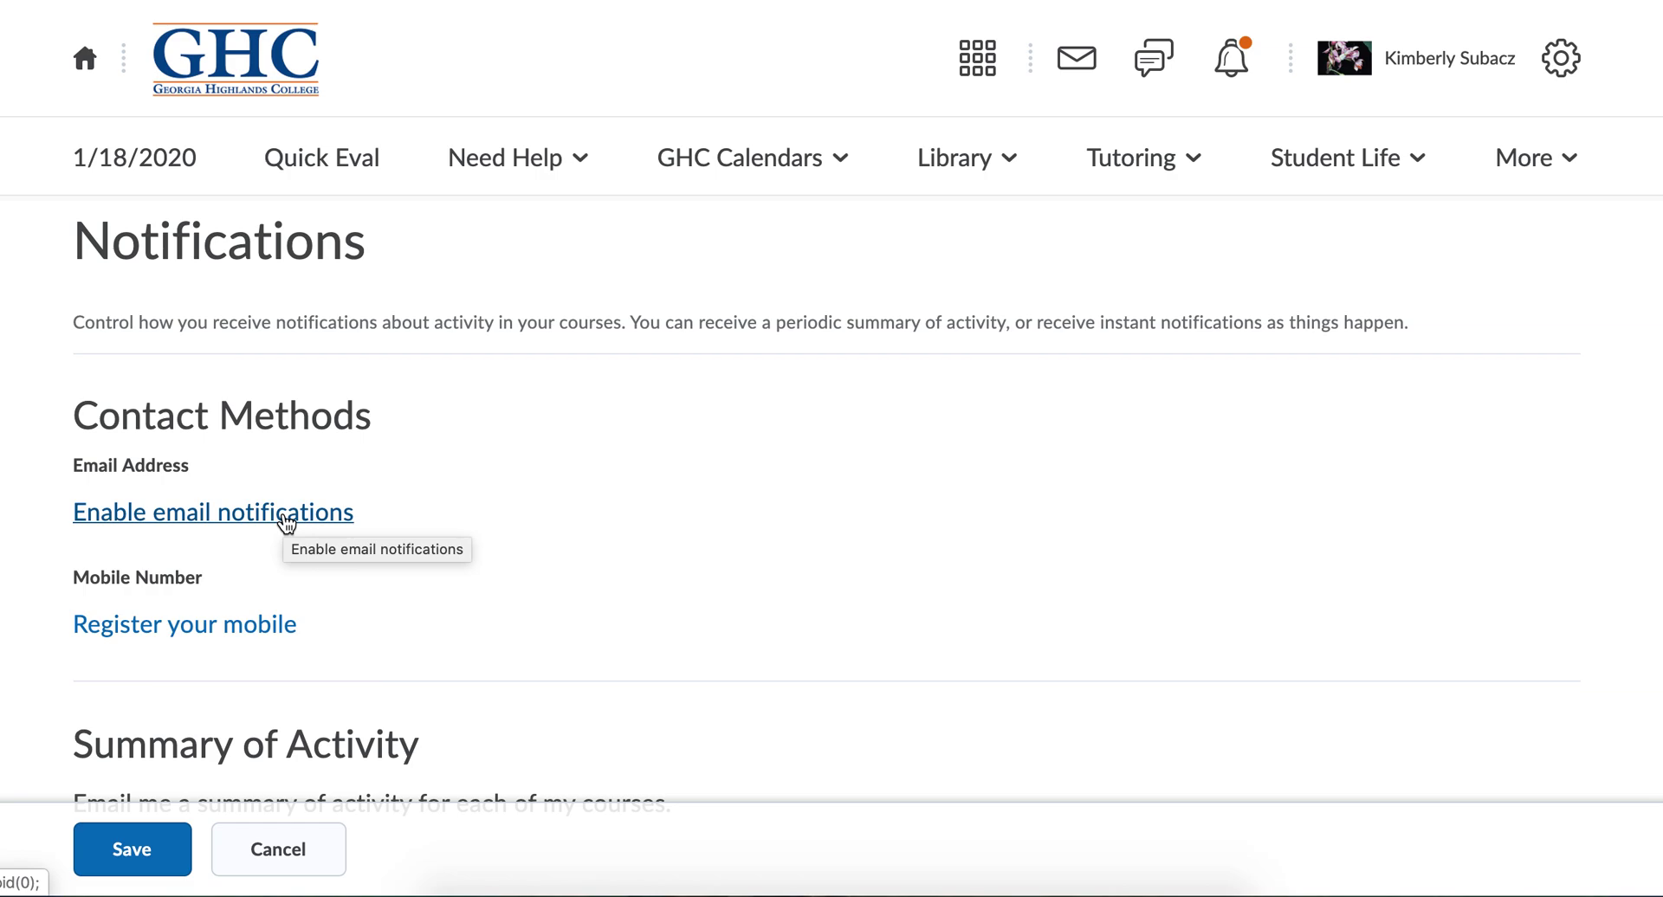
- Register a mobile number for text alerts with country United States and carrier T-Mobile
click(233, 623)
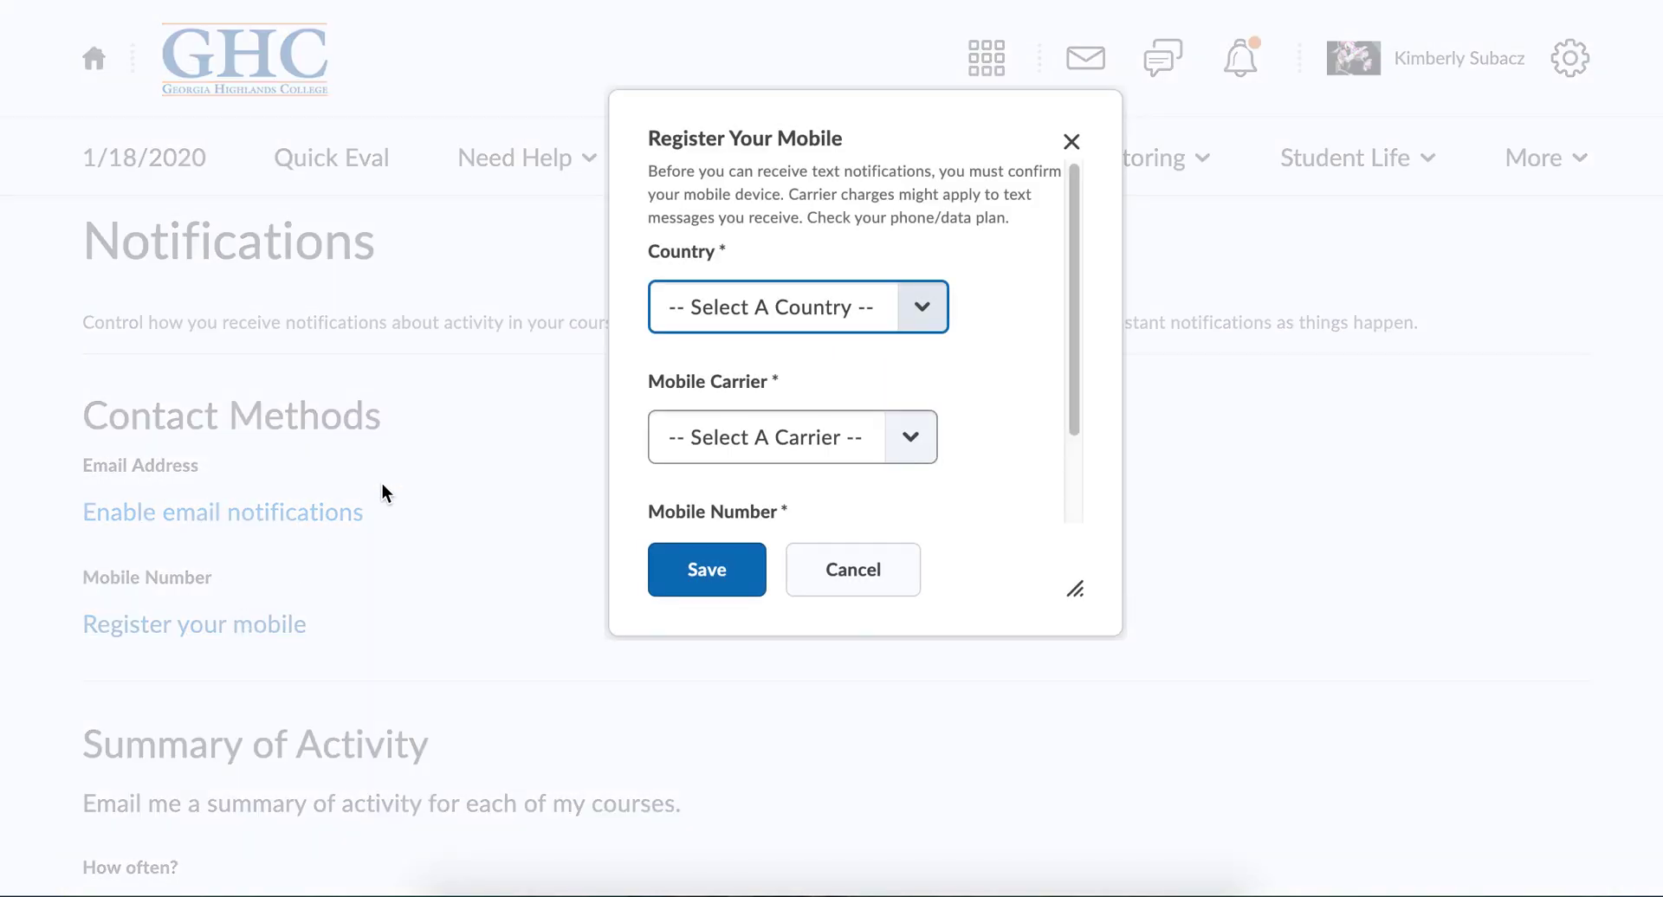
click(732, 309)
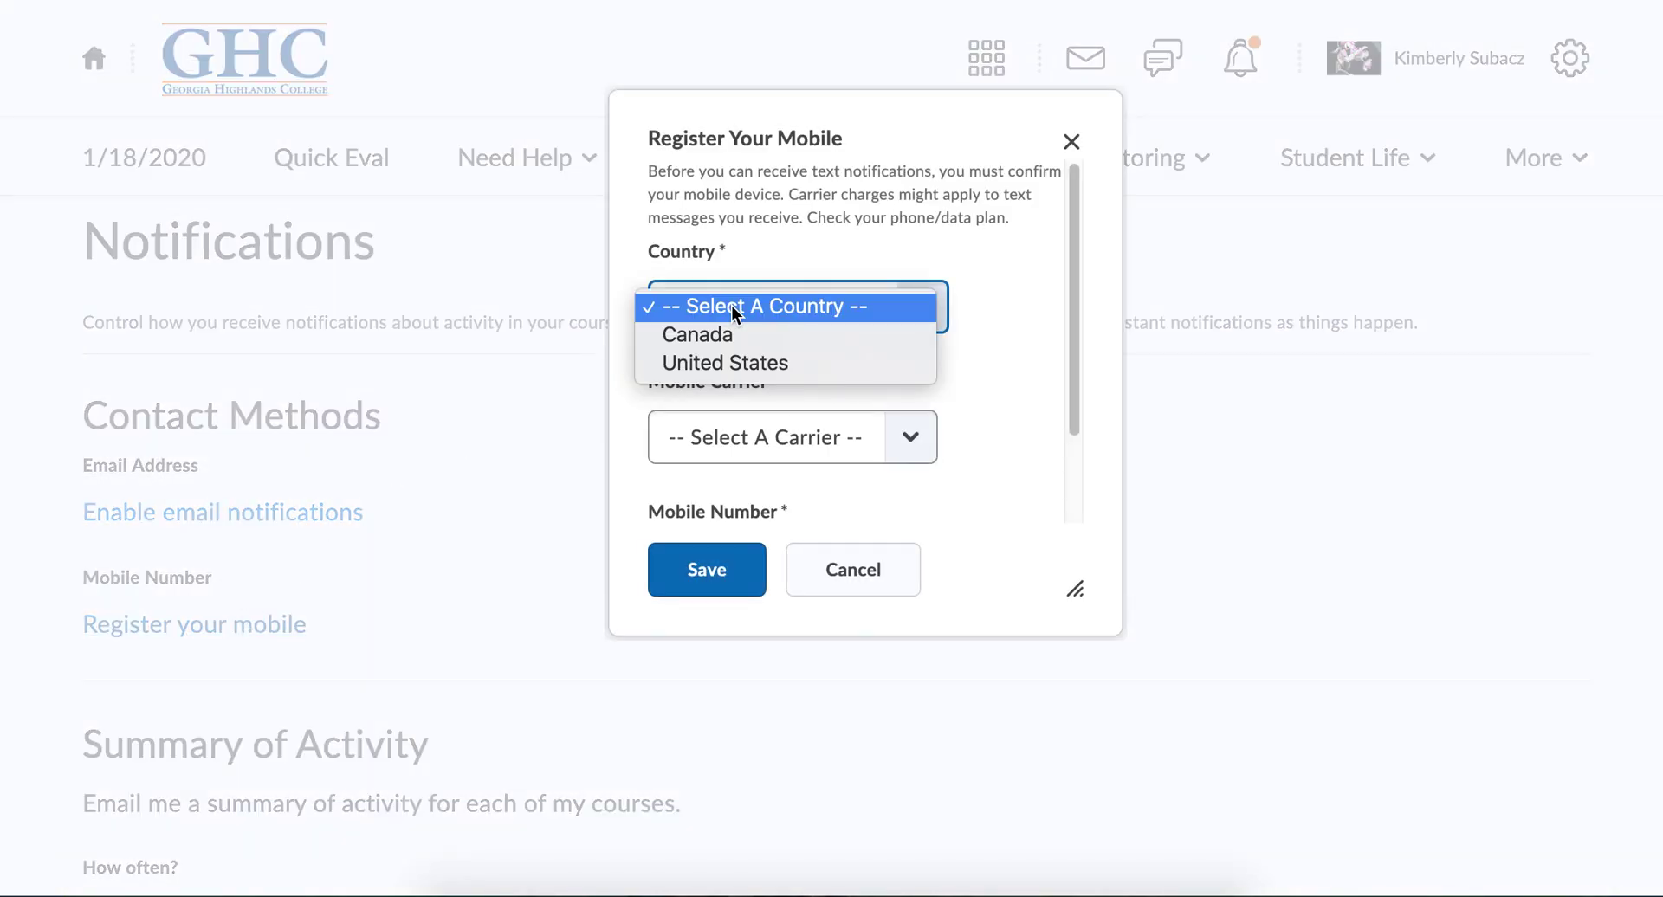
click(719, 365)
click(716, 437)
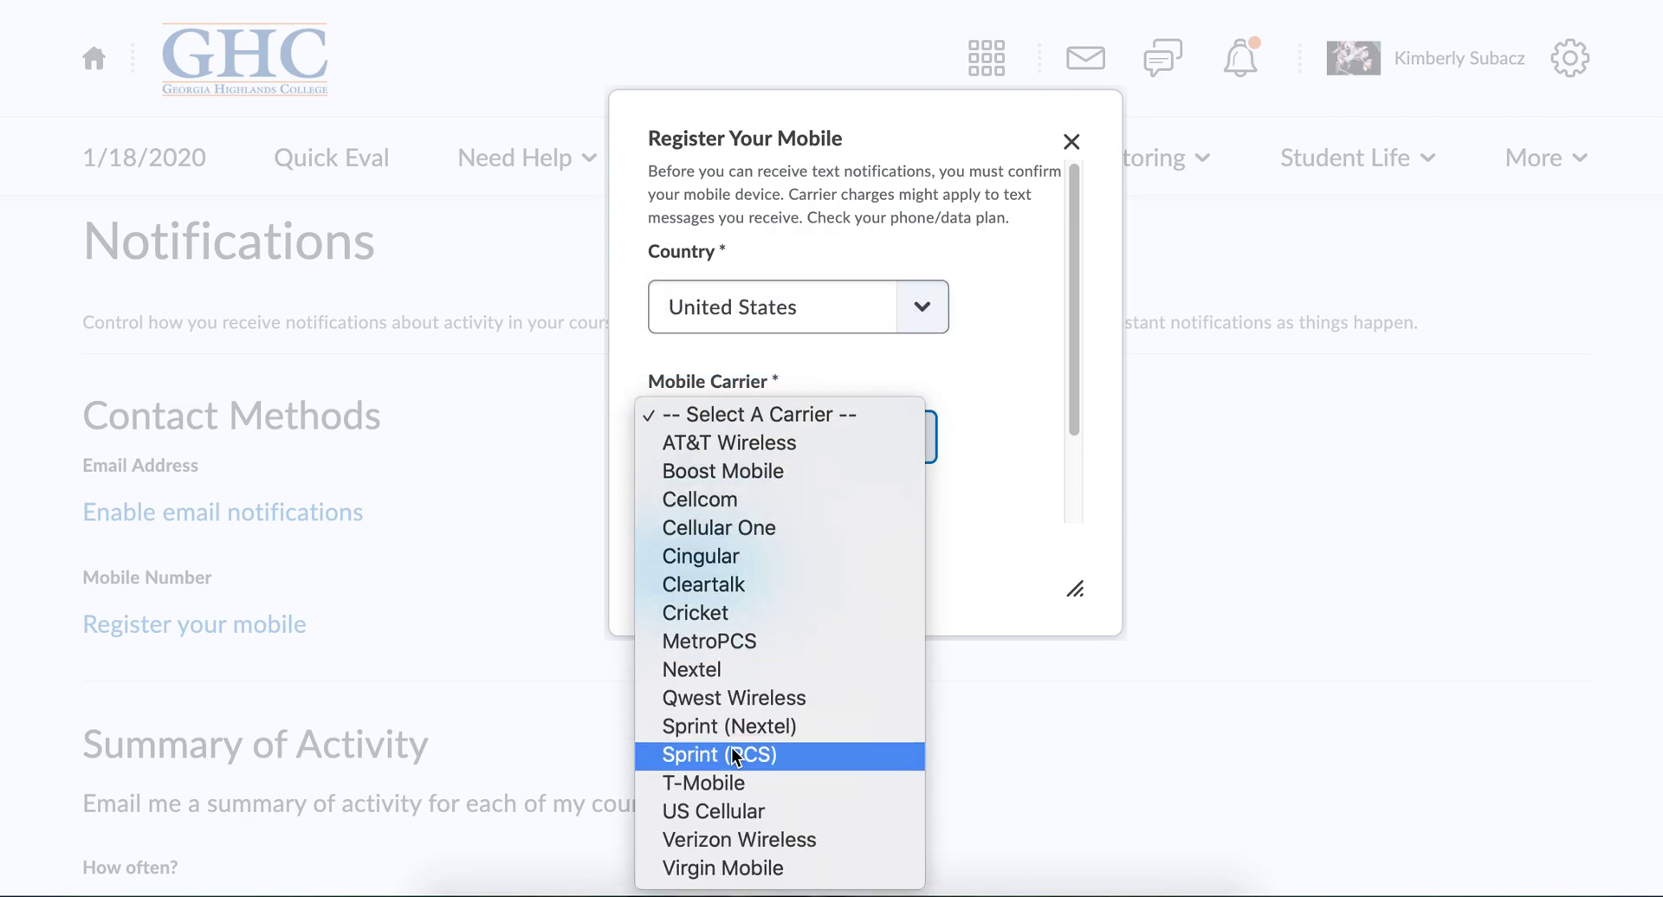
click(728, 789)
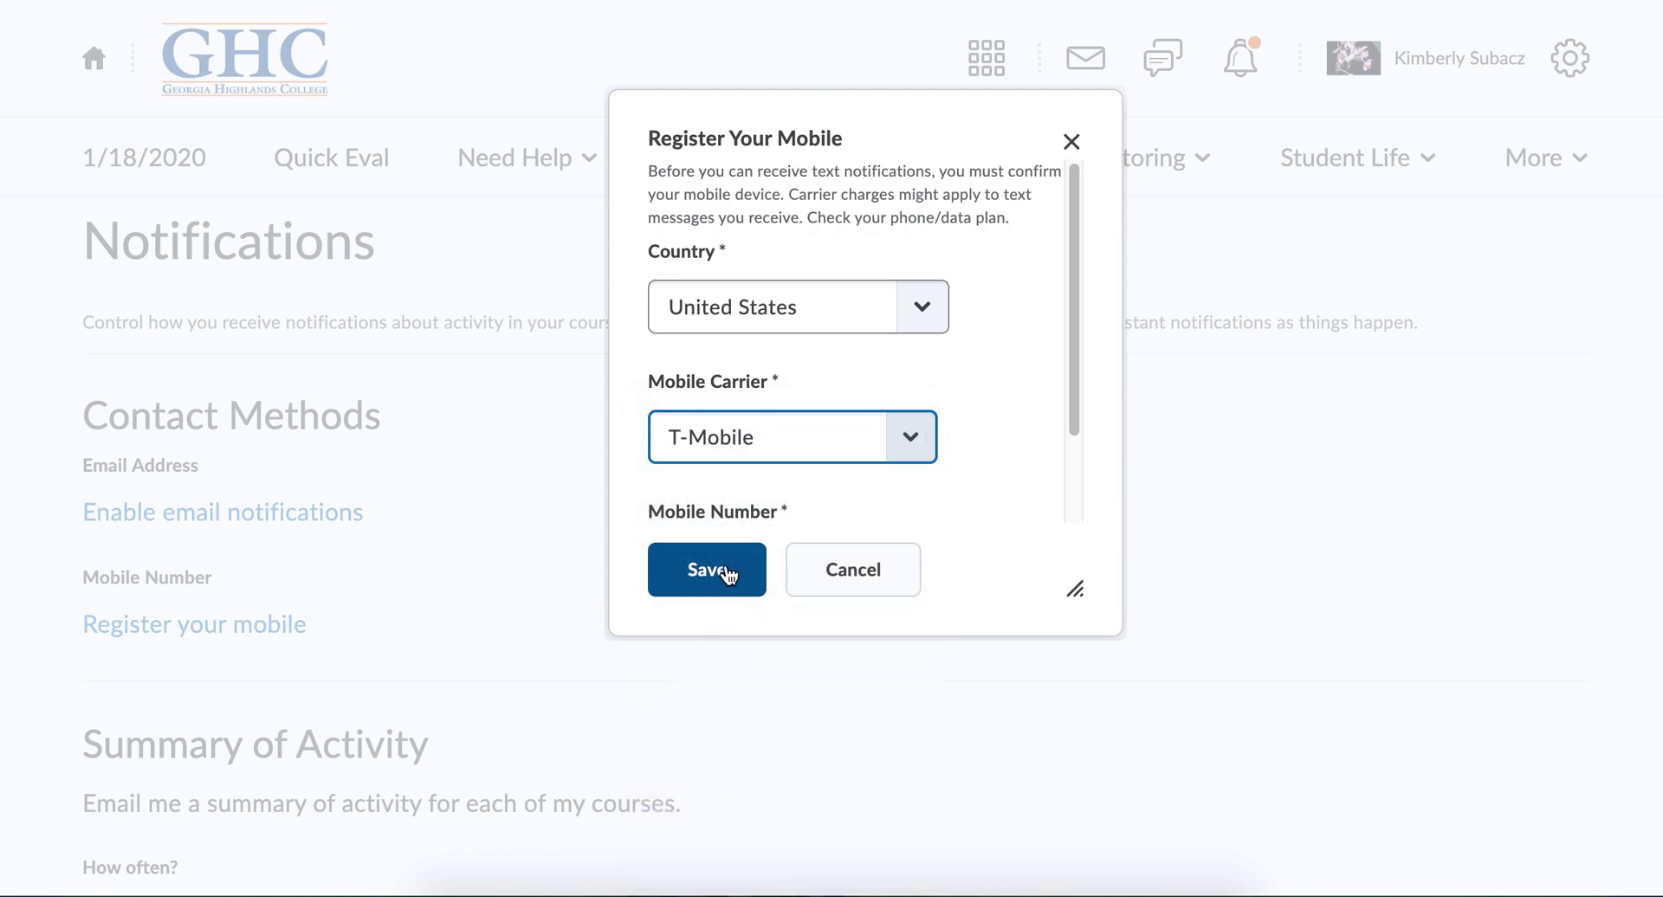
scroll(797, 472, down, 2)
click(797, 468)
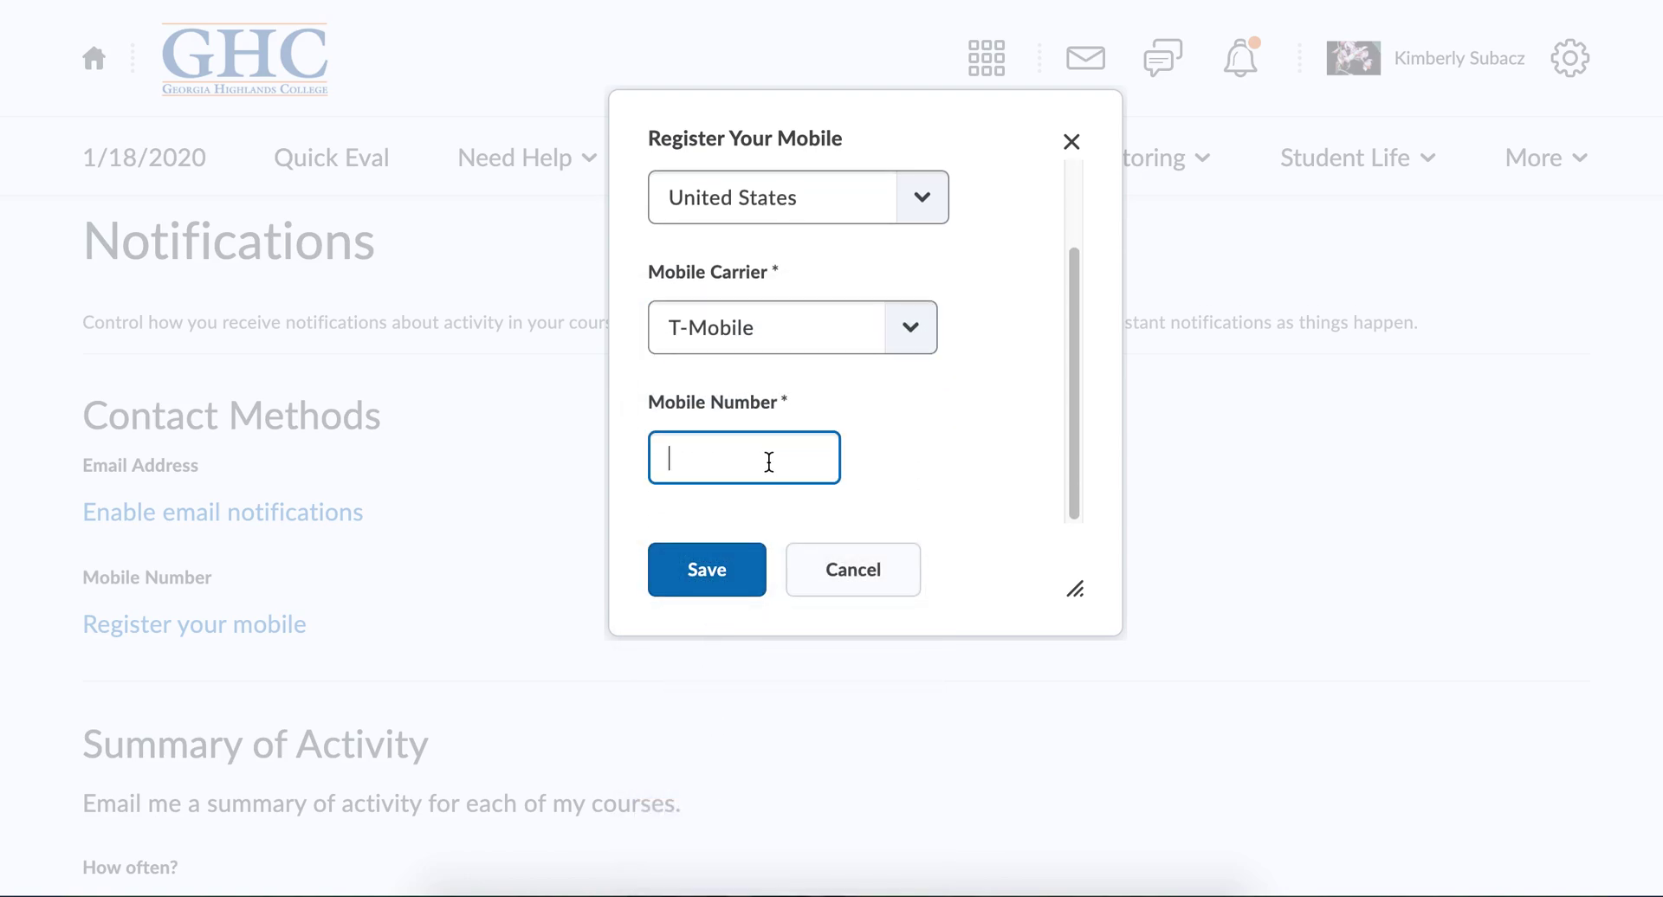
text(555-555-1234)
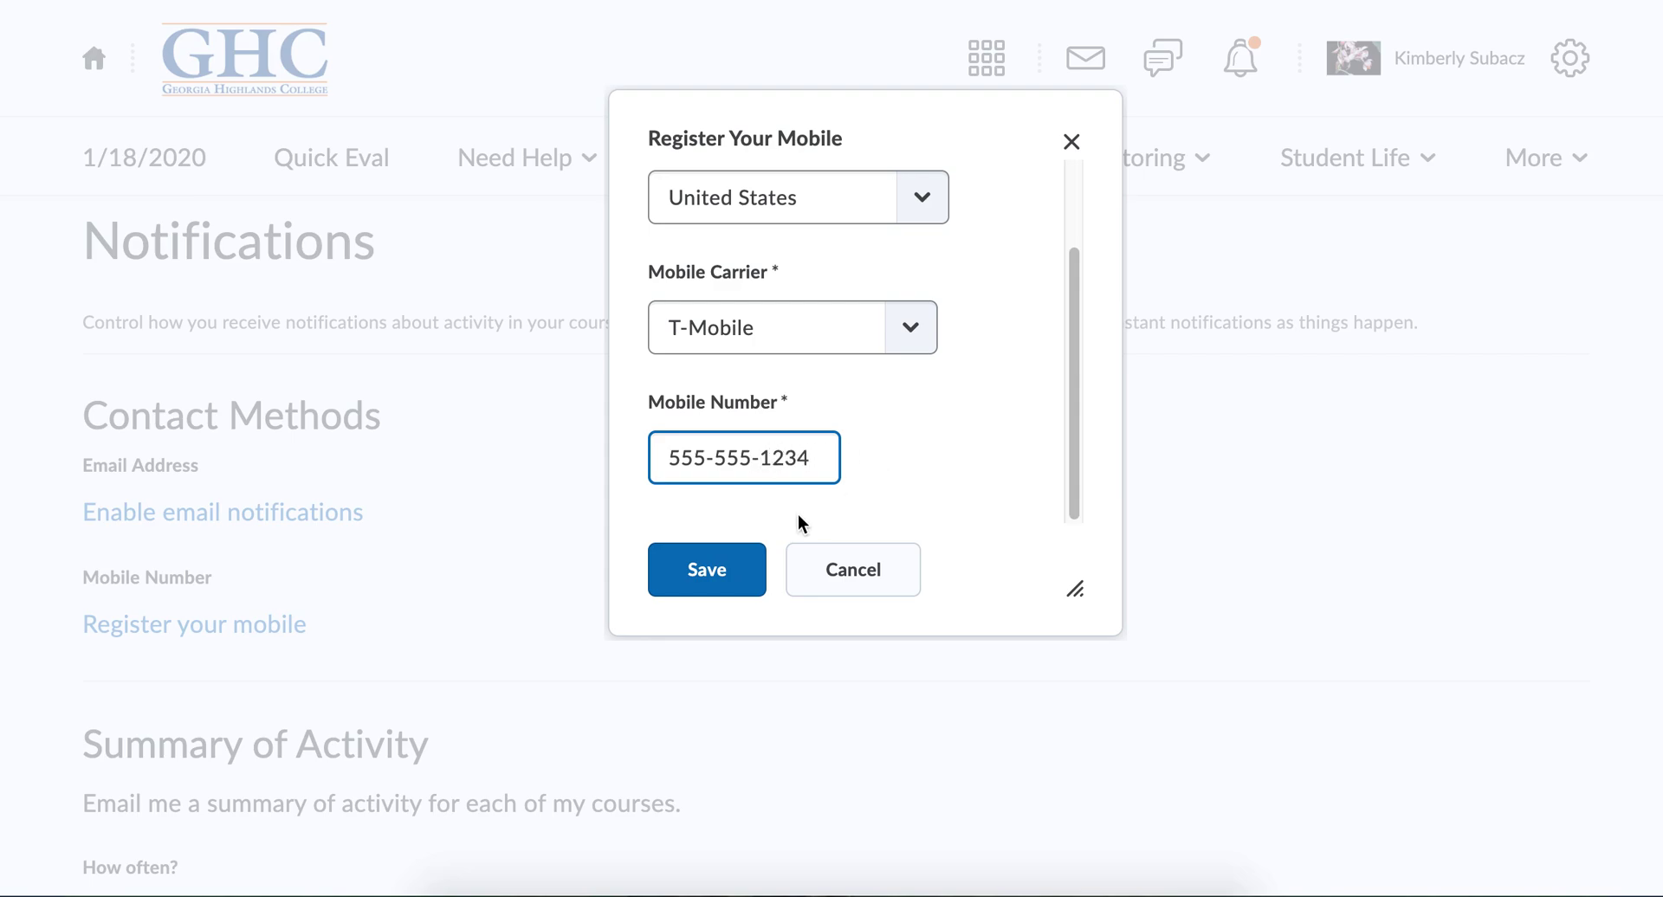
click(741, 573)
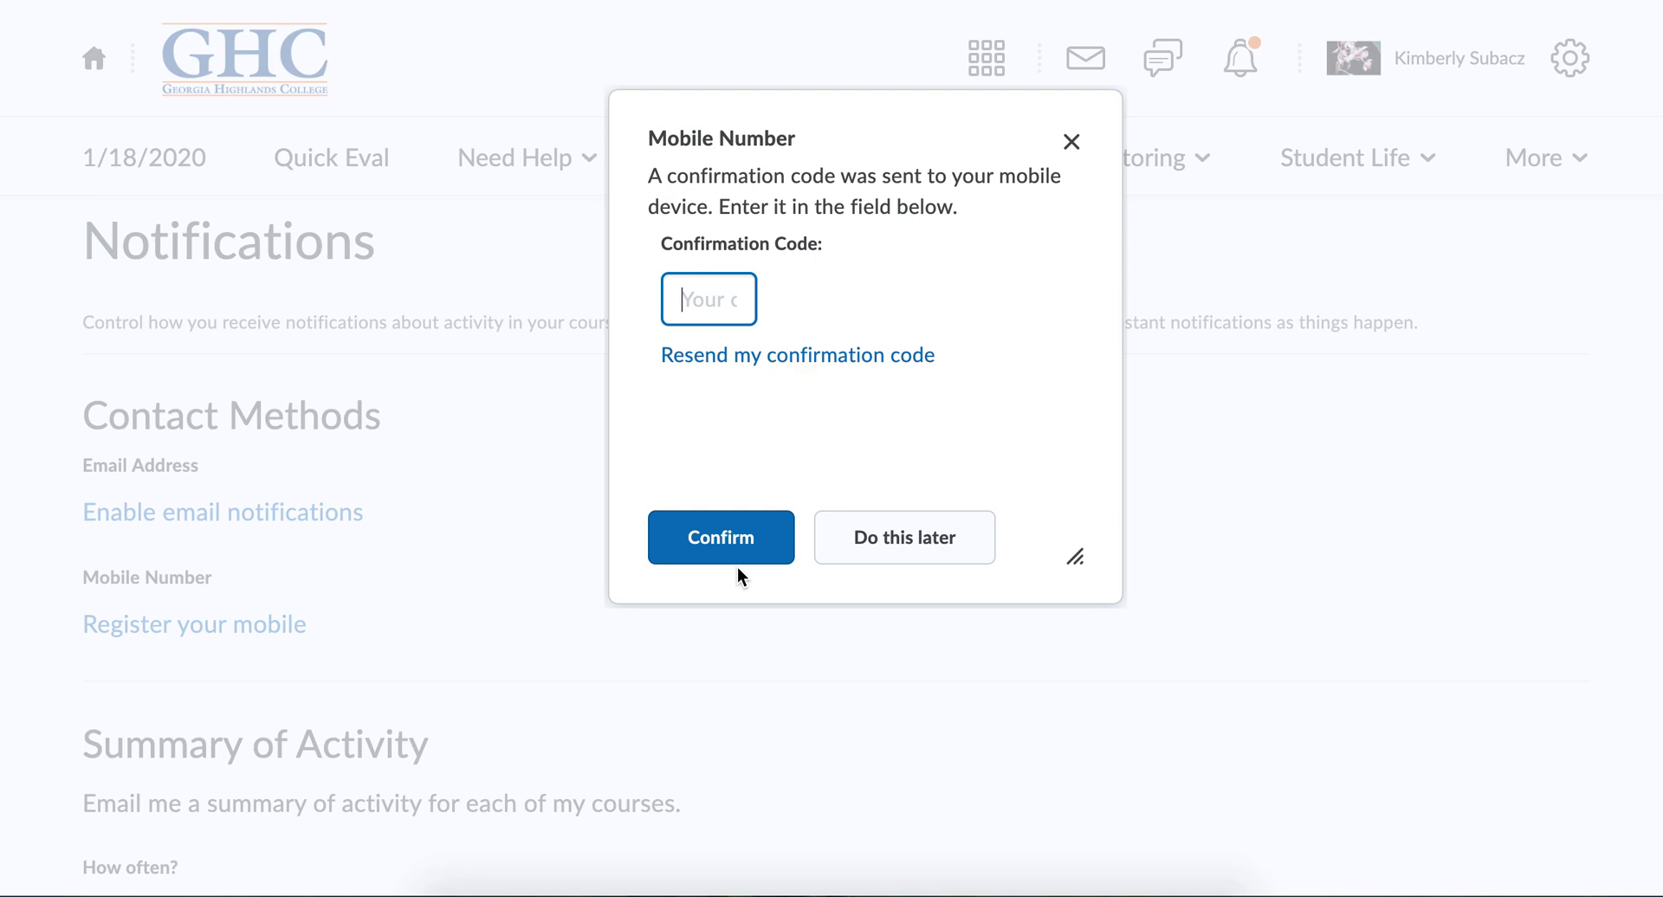
- Defer the mobile confirmation code, leaving the number listed but unconfirmed
click(737, 309)
click(904, 546)
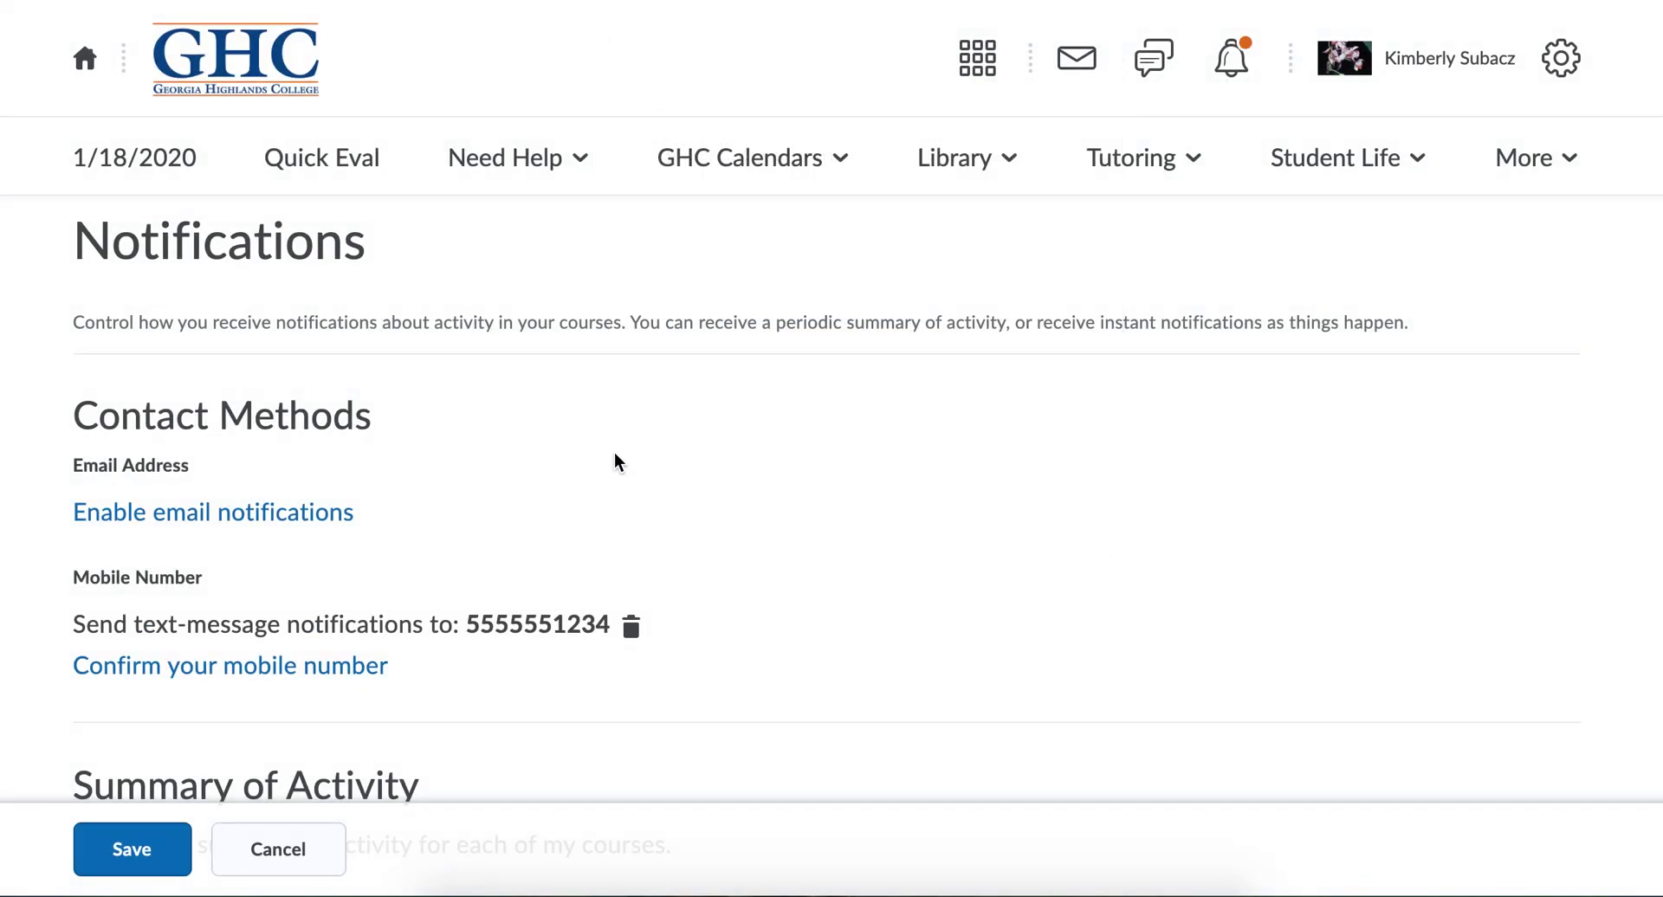
scroll(615, 453, down, 4)
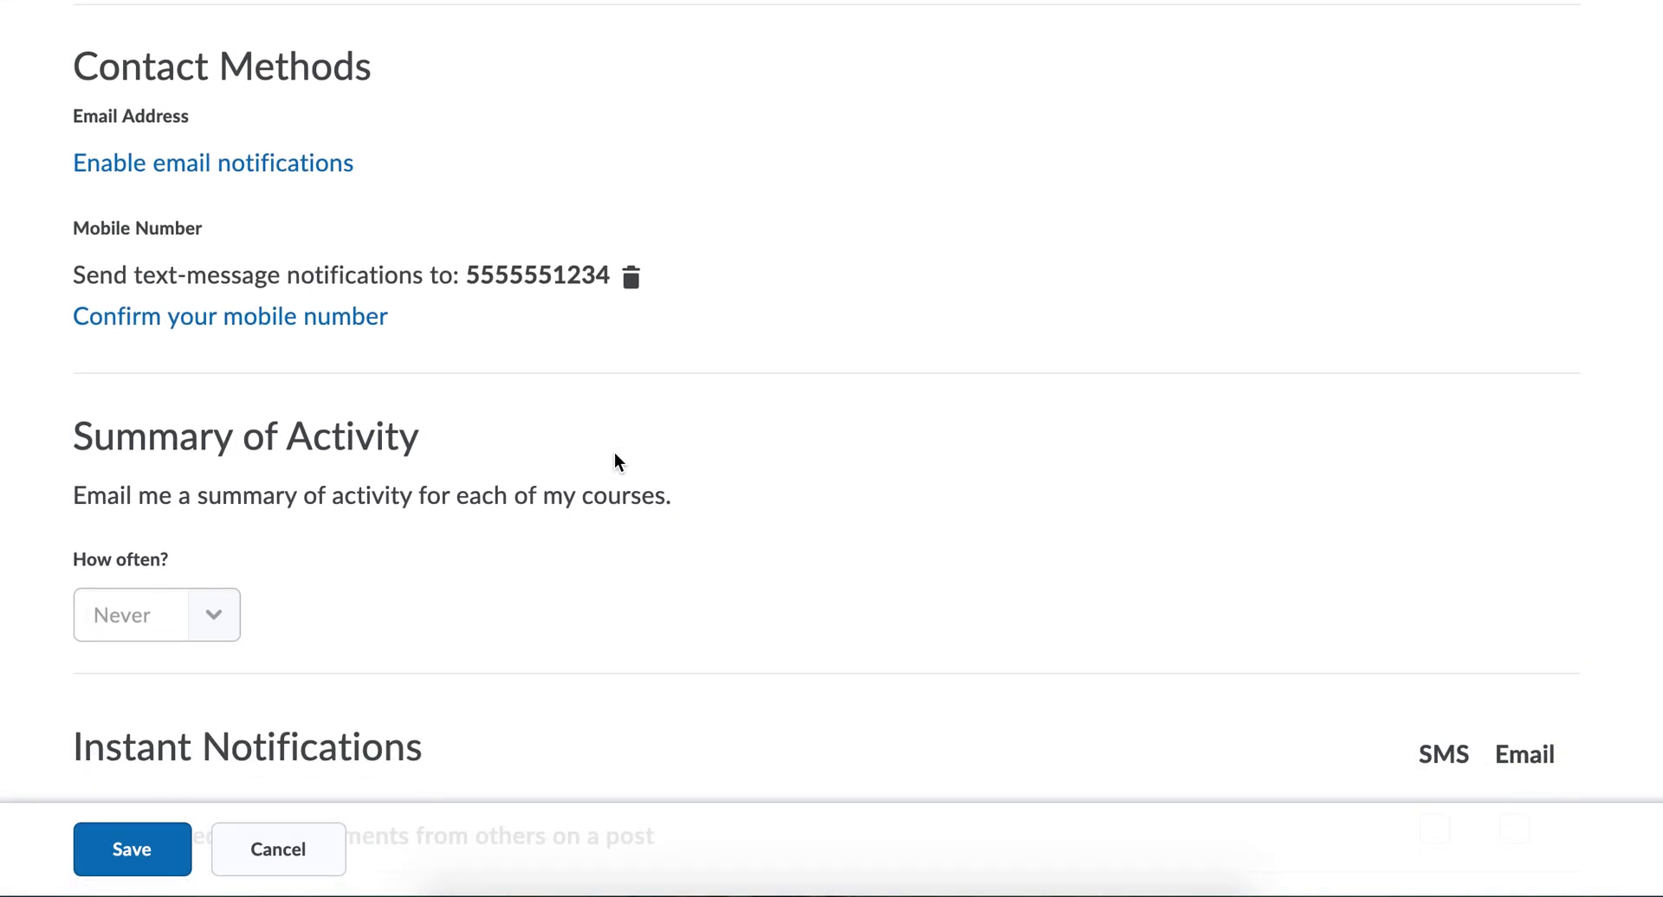
scroll(615, 454, down, 4)
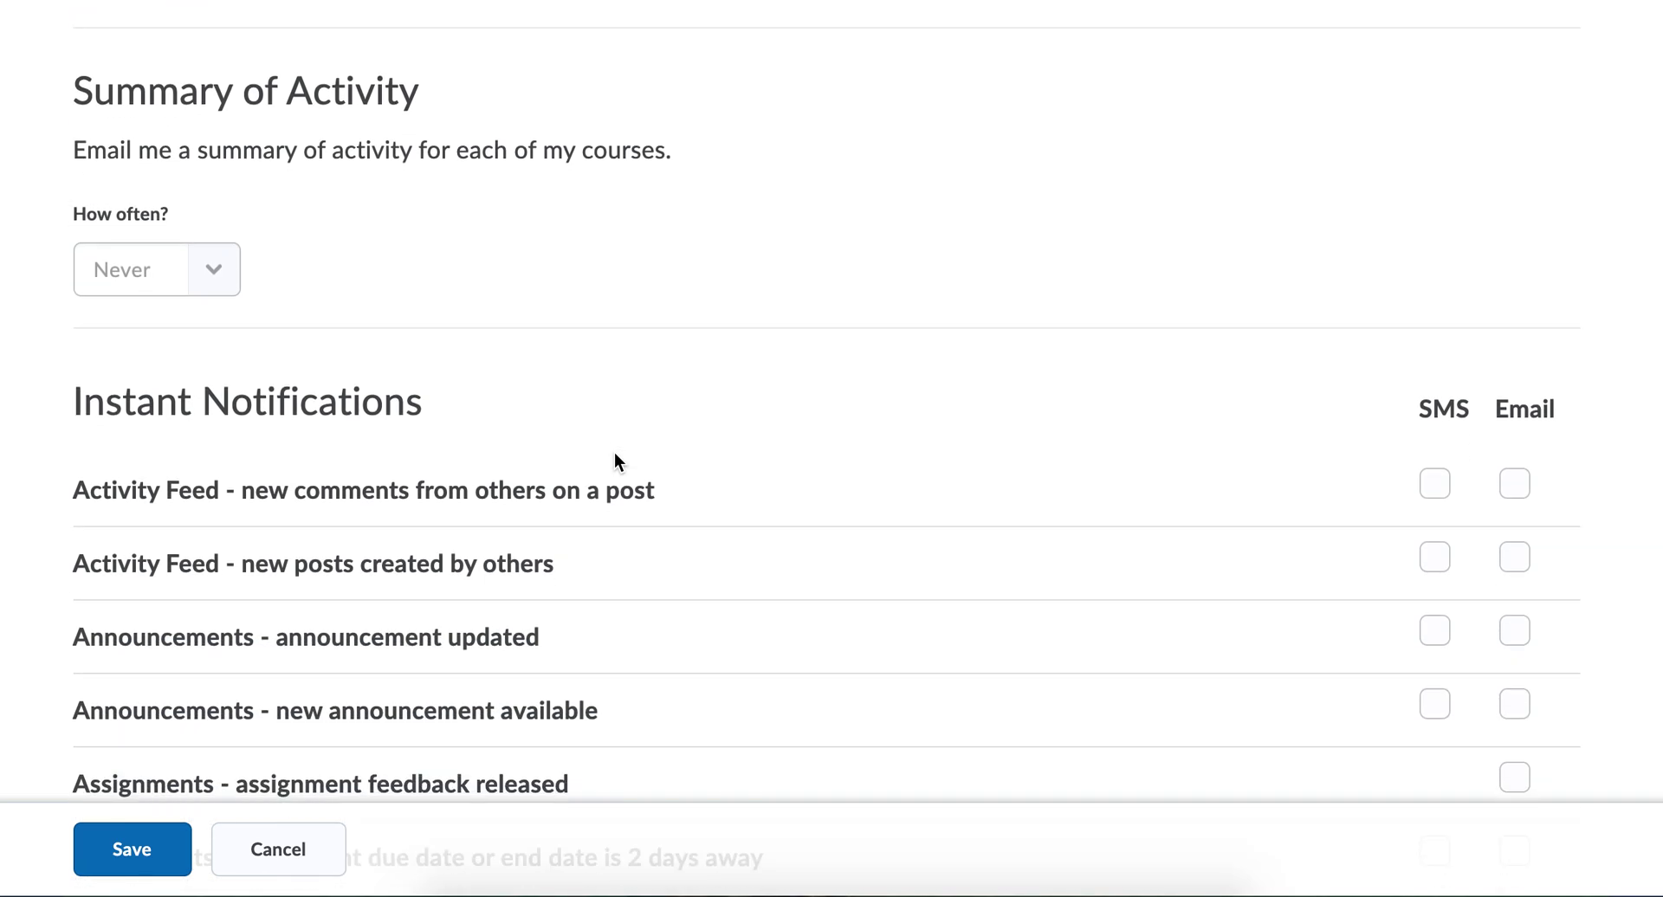
scroll(615, 452, down, 3)
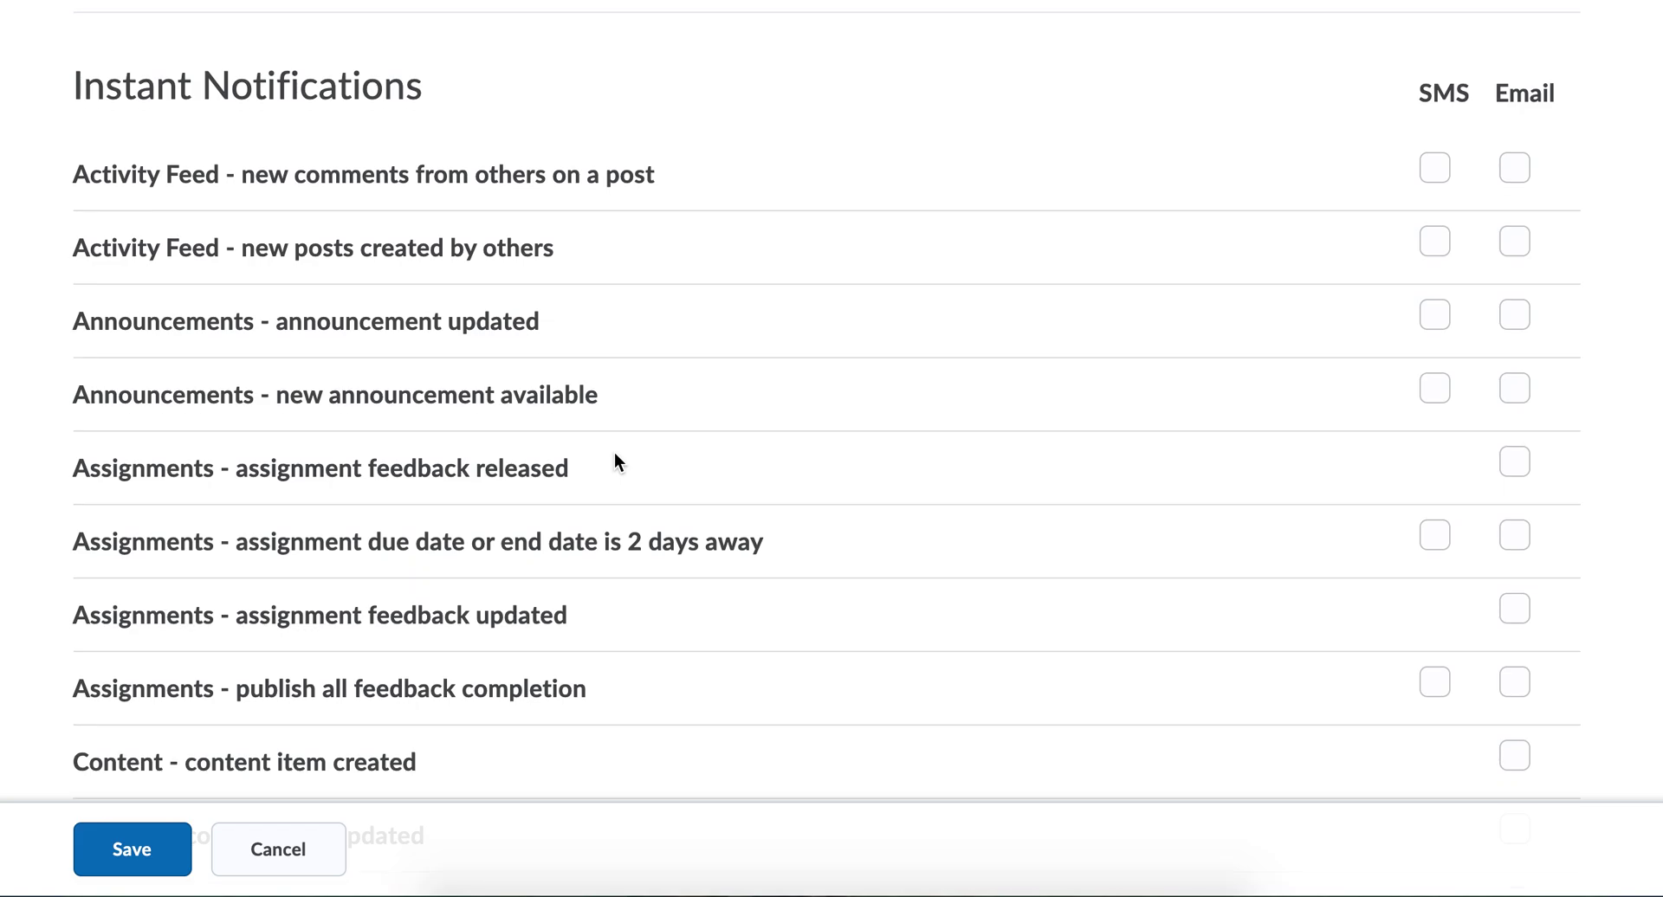
scroll(615, 461, down, 1)
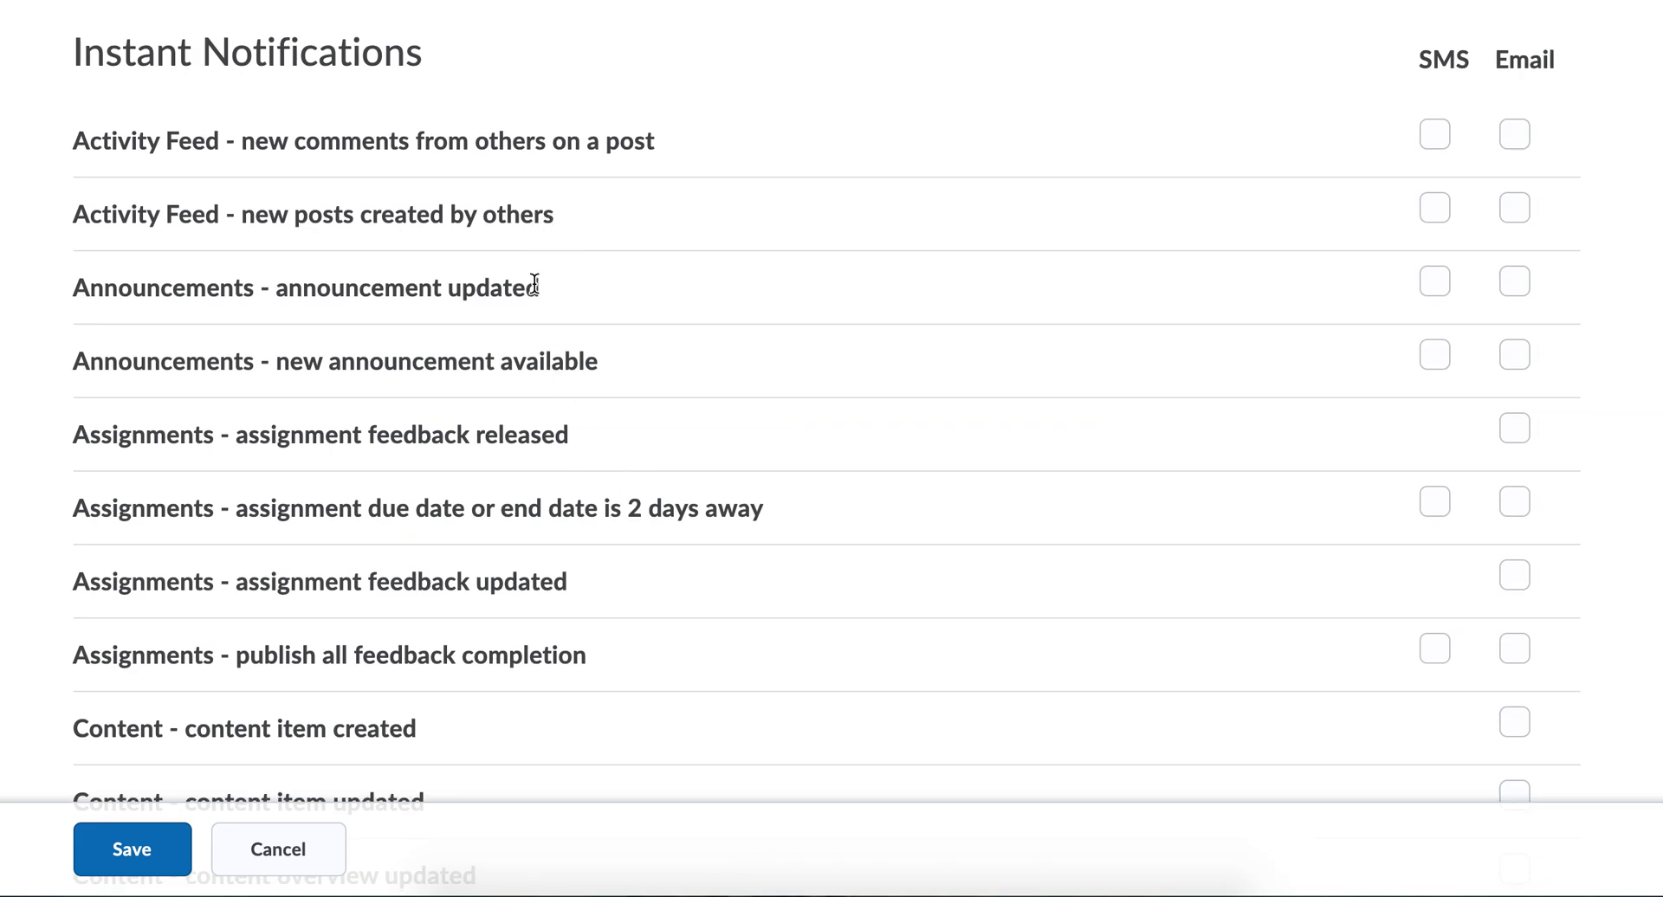
scroll(609, 305, down, 1)
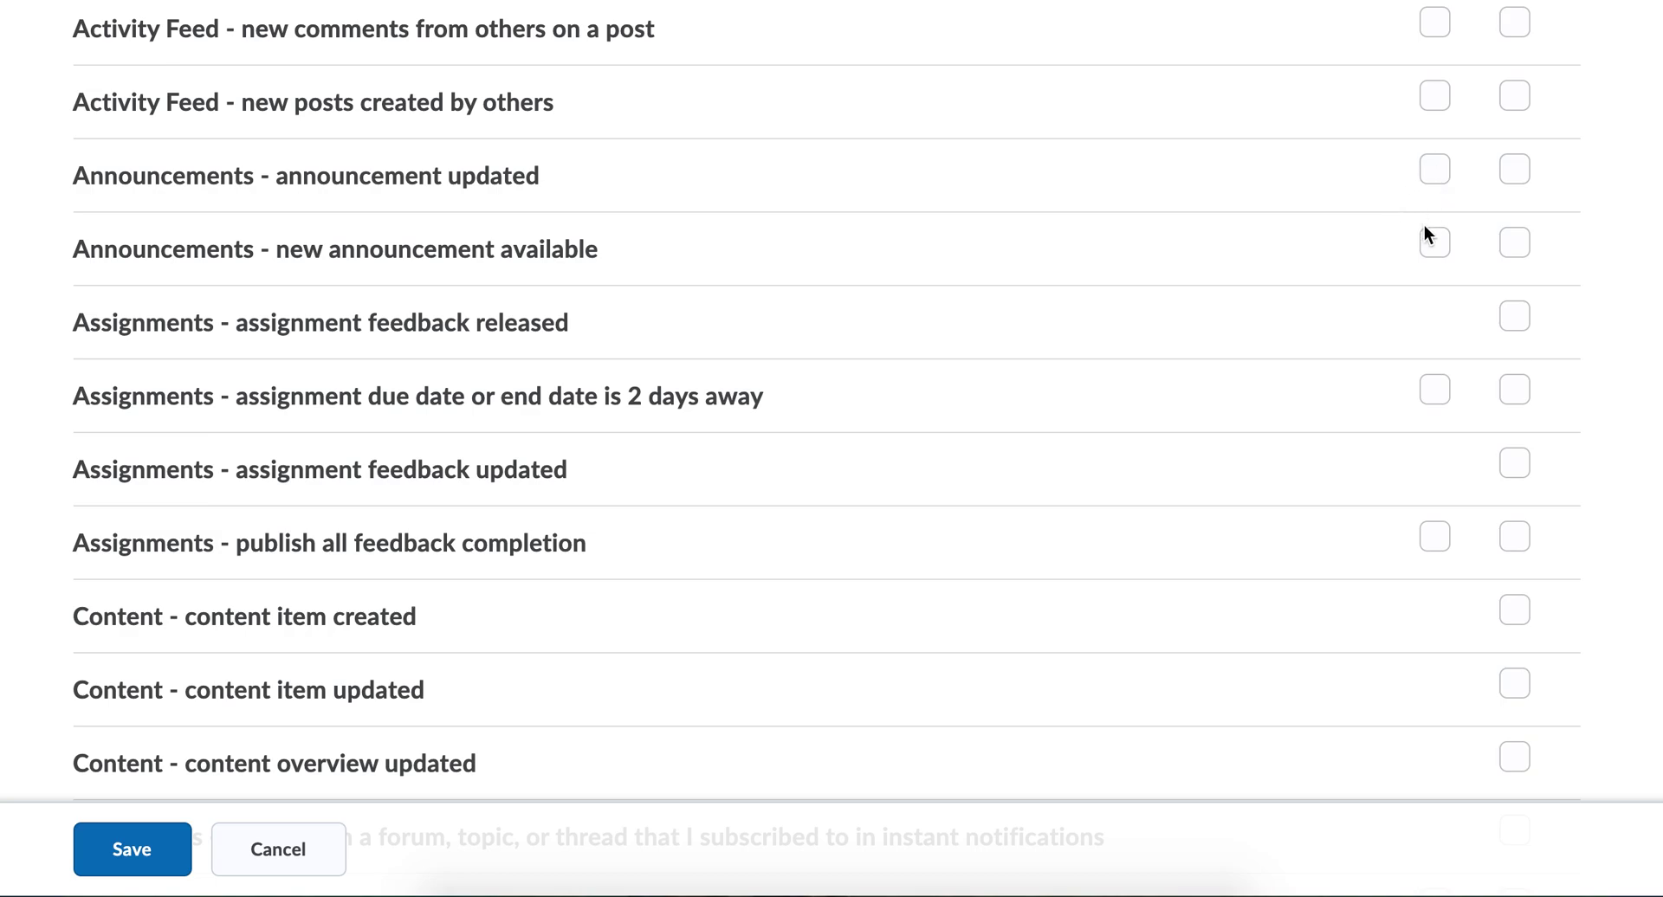
scroll(1322, 251, up, 3)
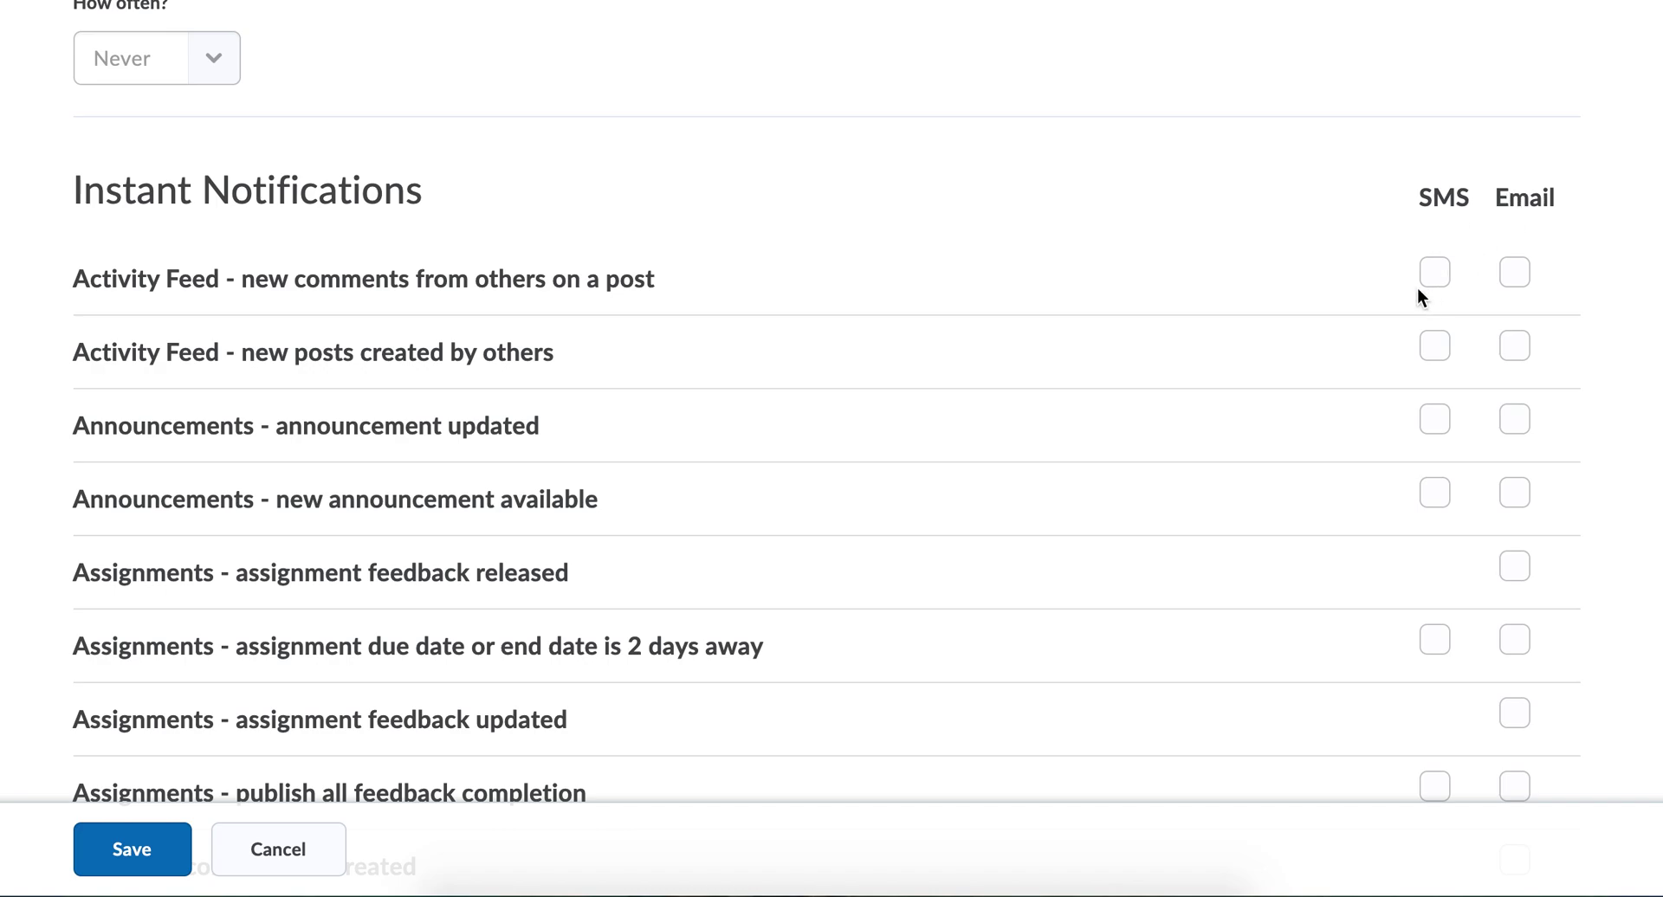
scroll(1419, 293, down, 2)
scroll(1419, 295, down, 1)
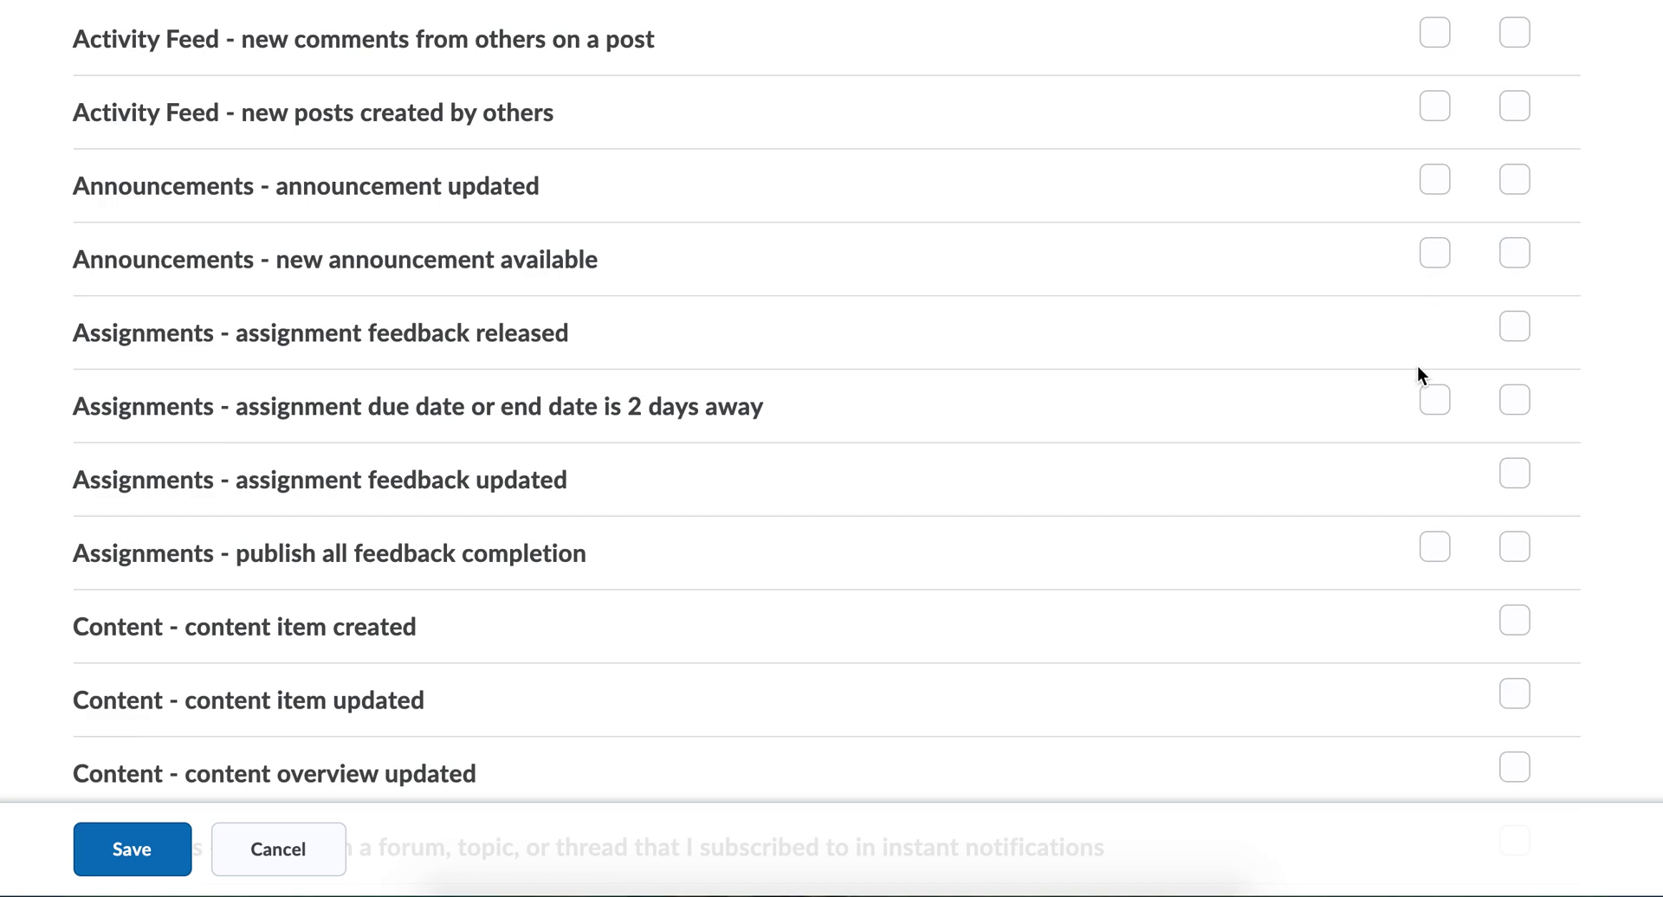
scroll(1417, 365, down, 2)
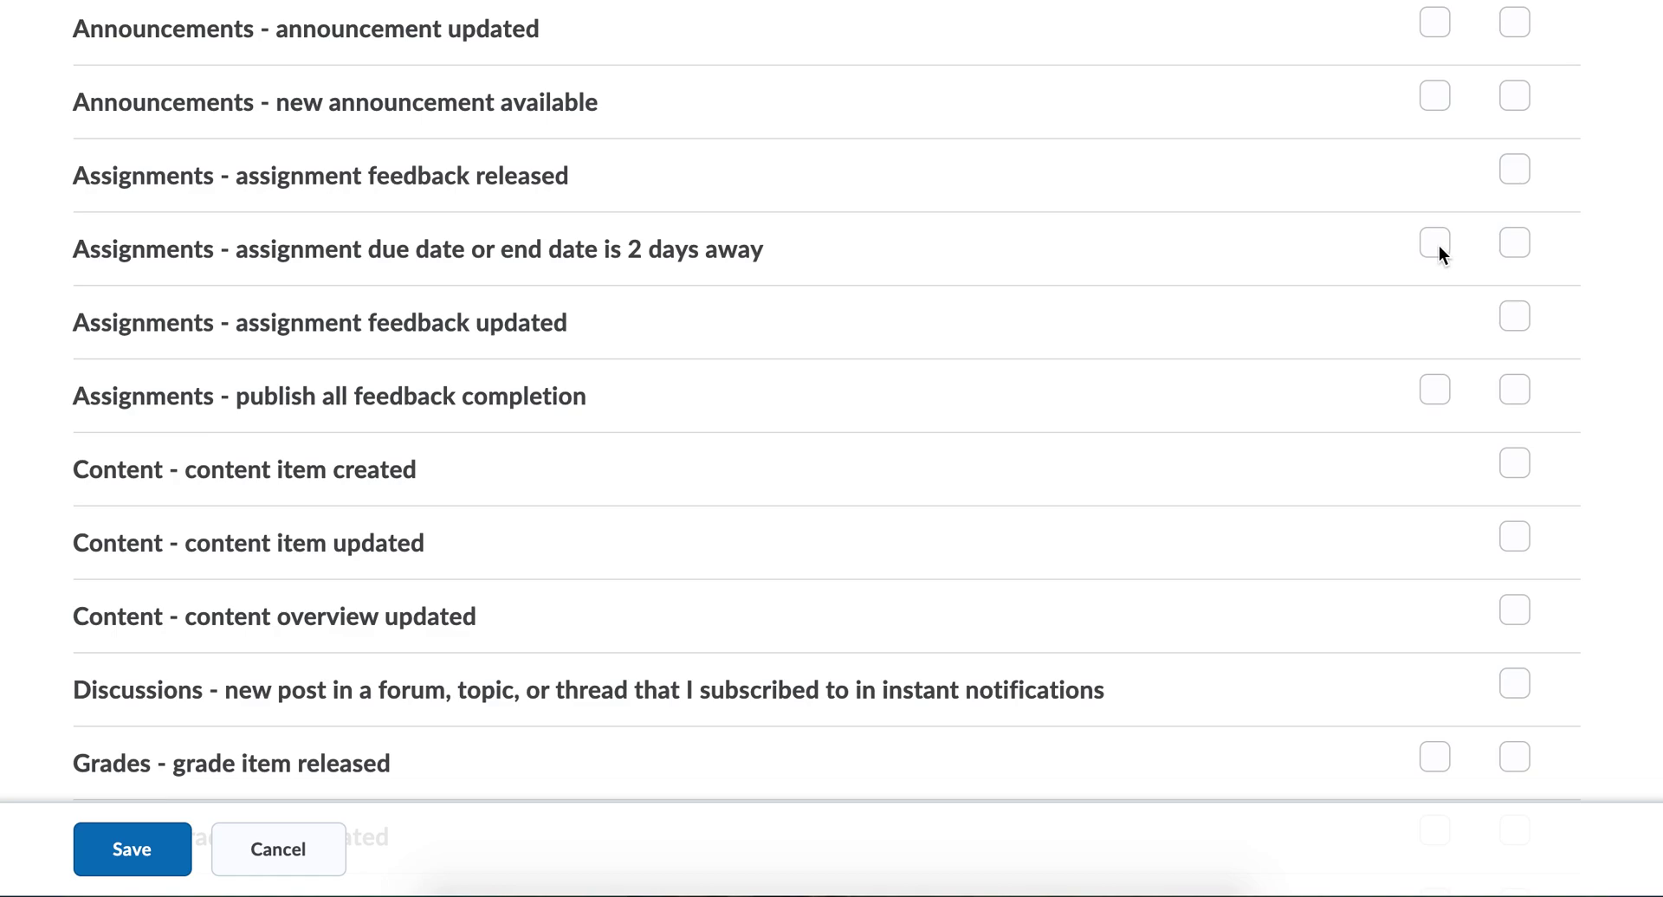
scroll(1438, 246, down, 3)
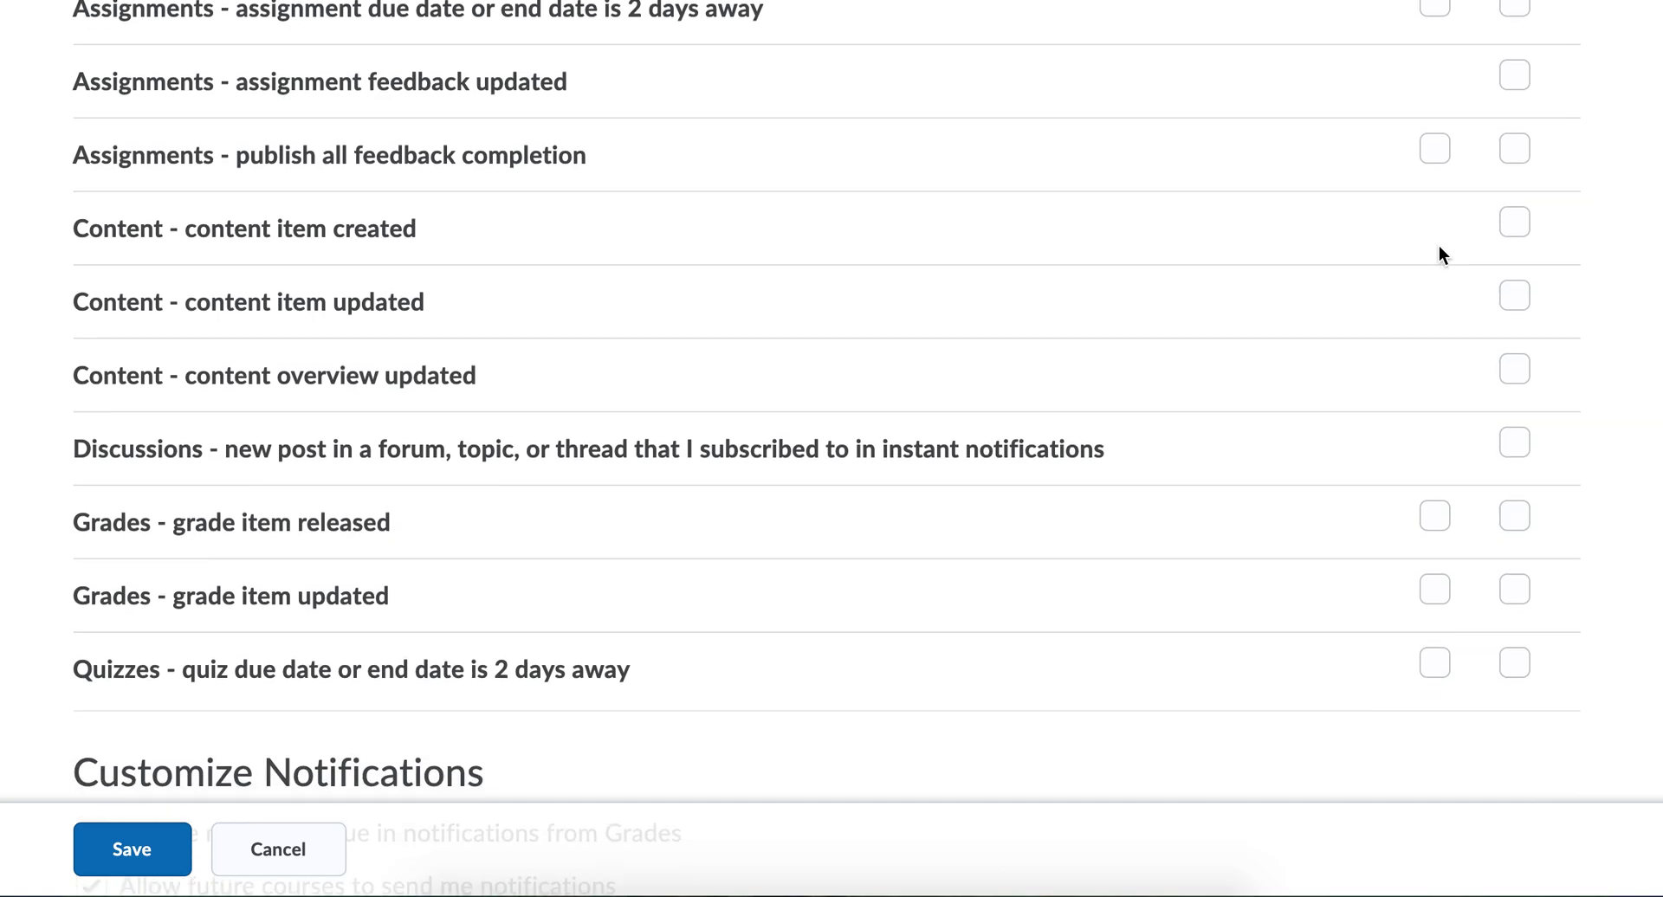
scroll(1440, 248, down, 2)
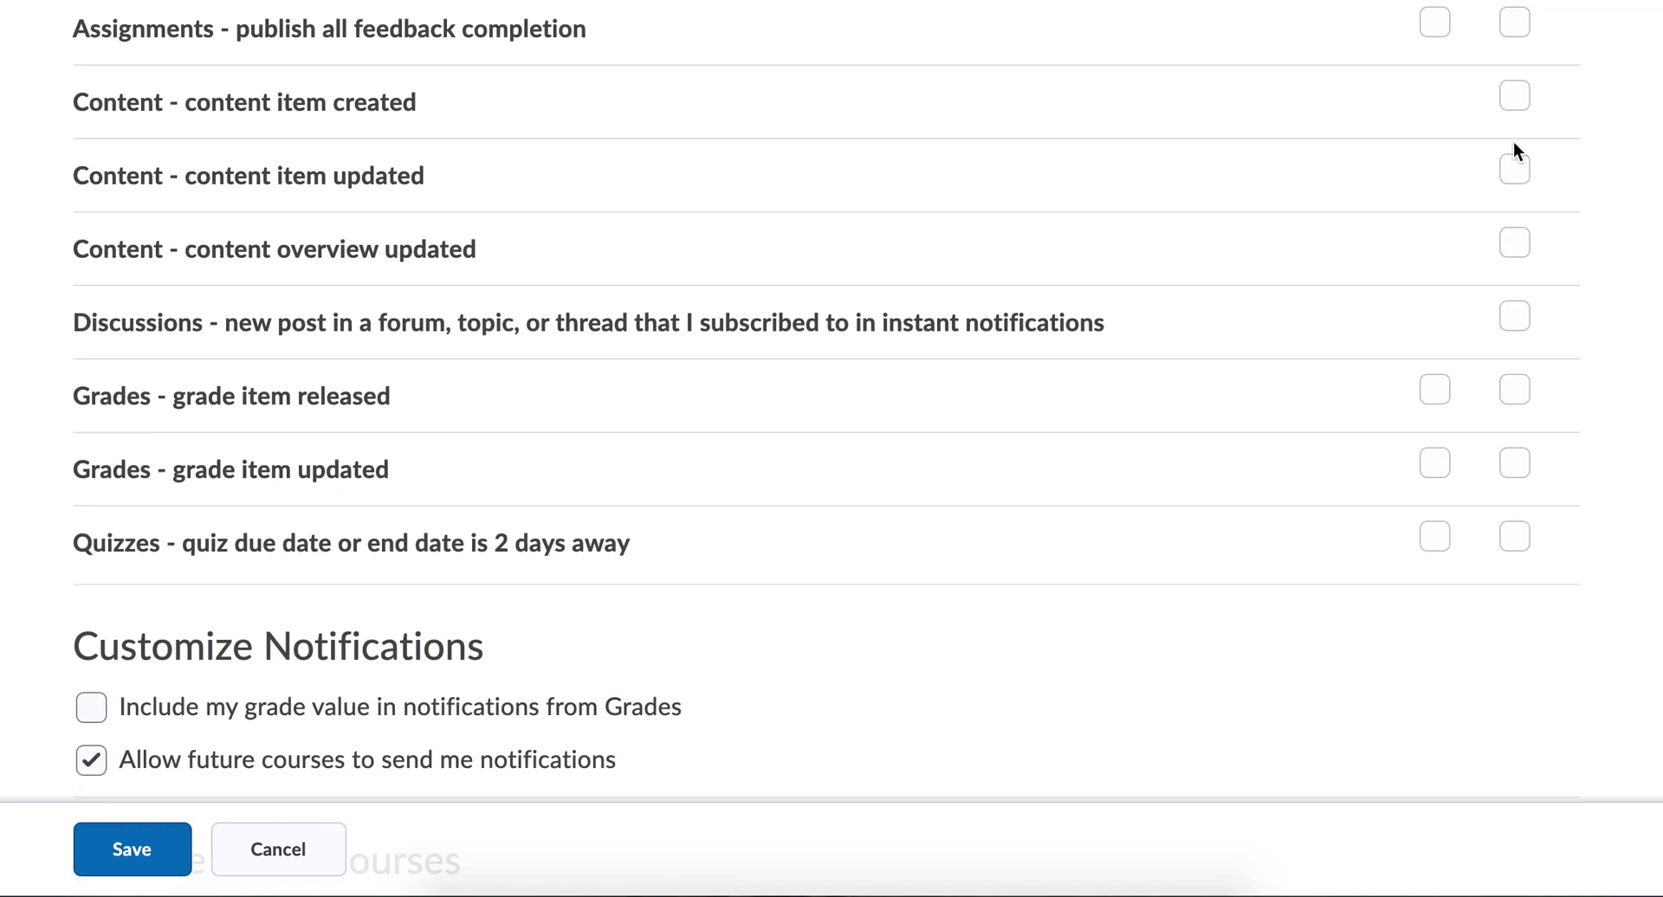
scroll(1392, 267, down, 1)
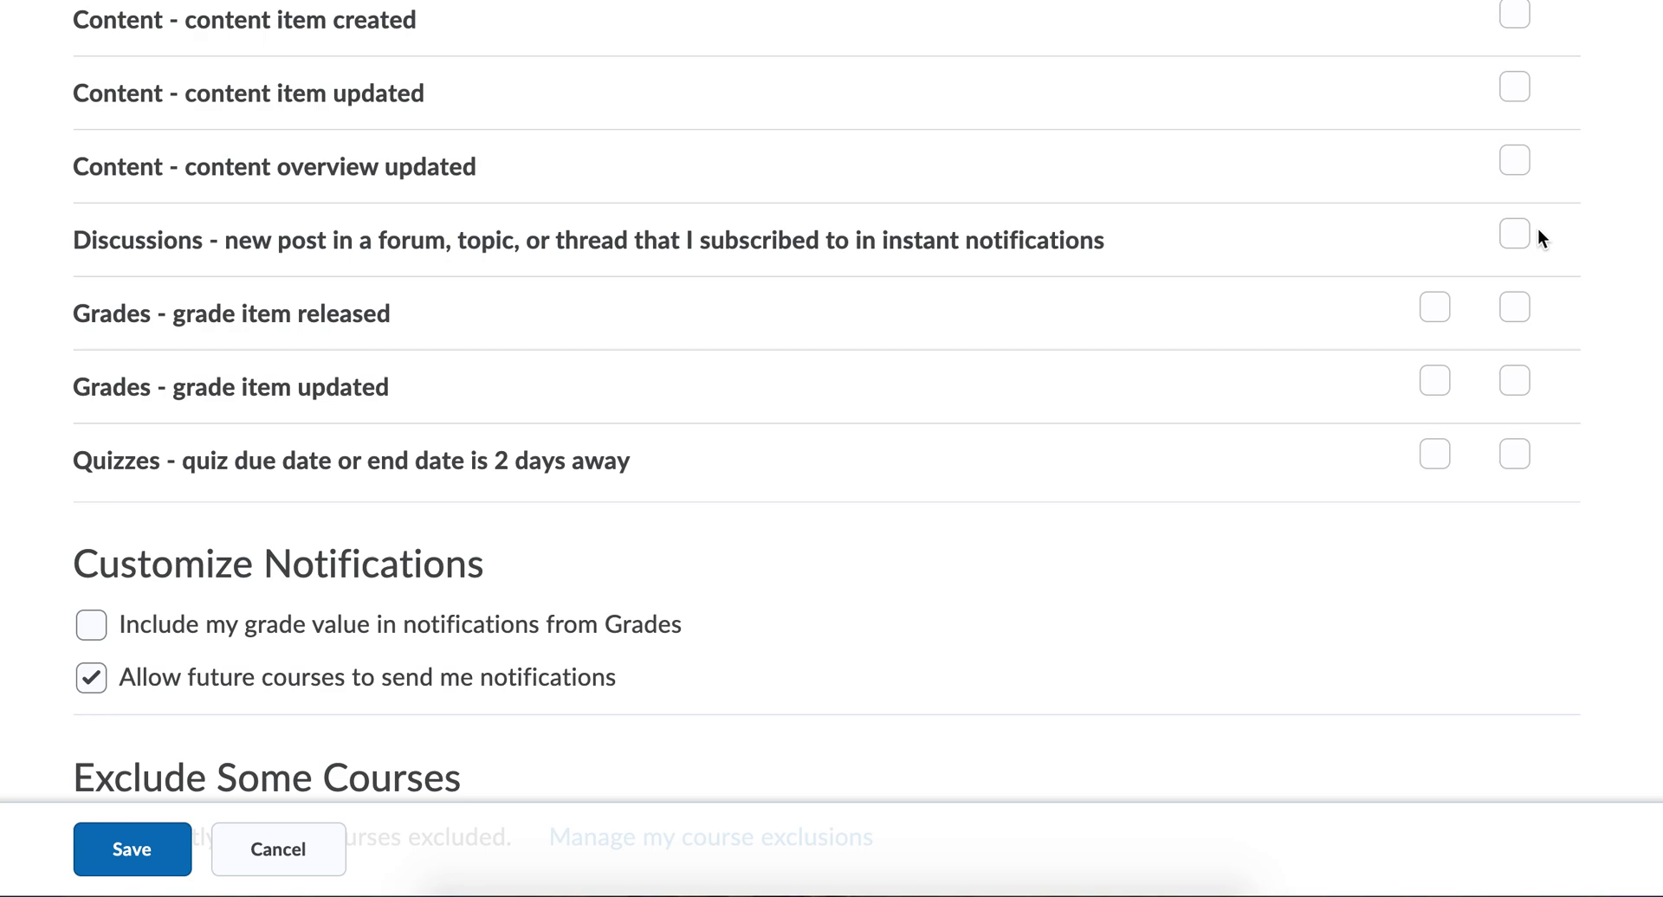
scroll(1538, 230, down, 1)
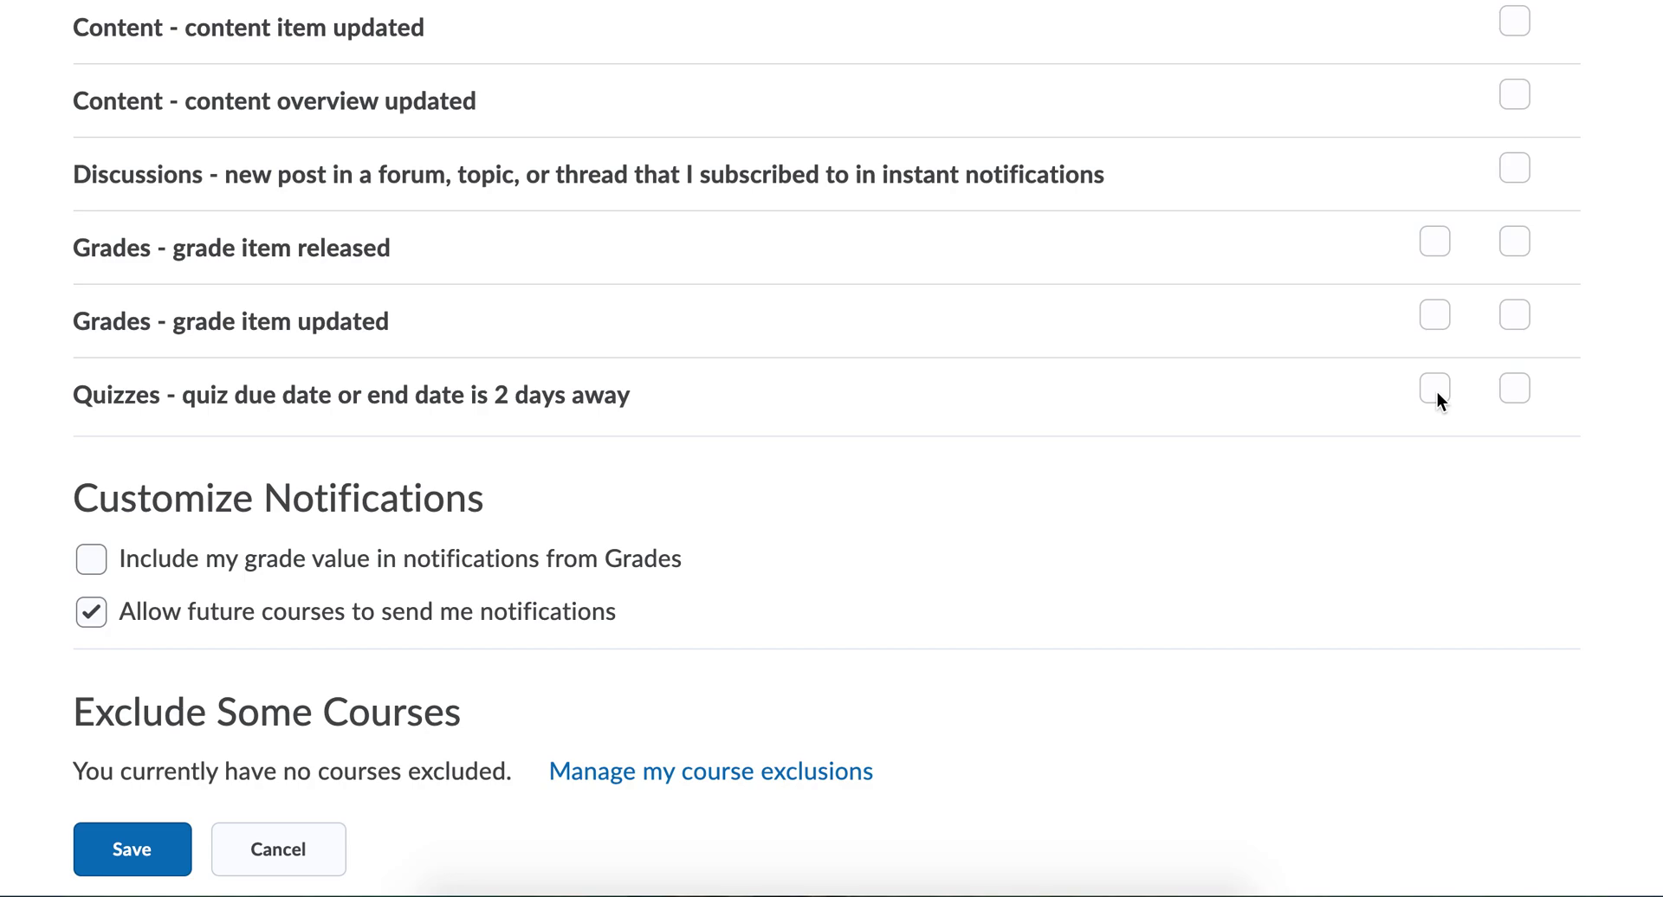
scroll(1439, 400, up, 5)
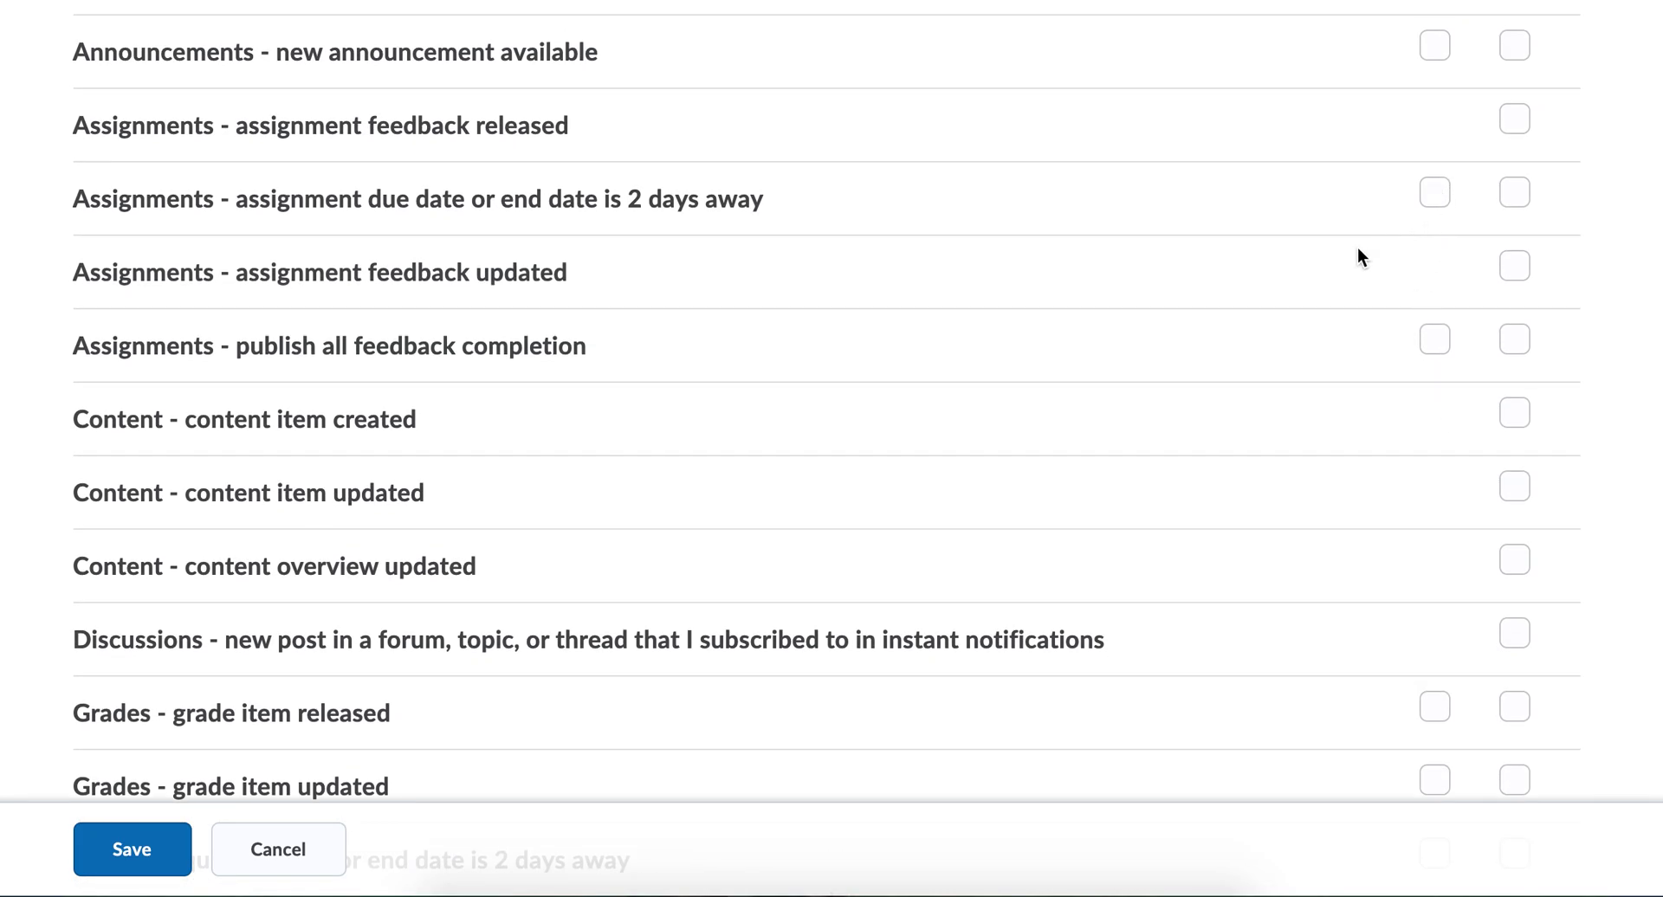
scroll(1358, 248, down, 3)
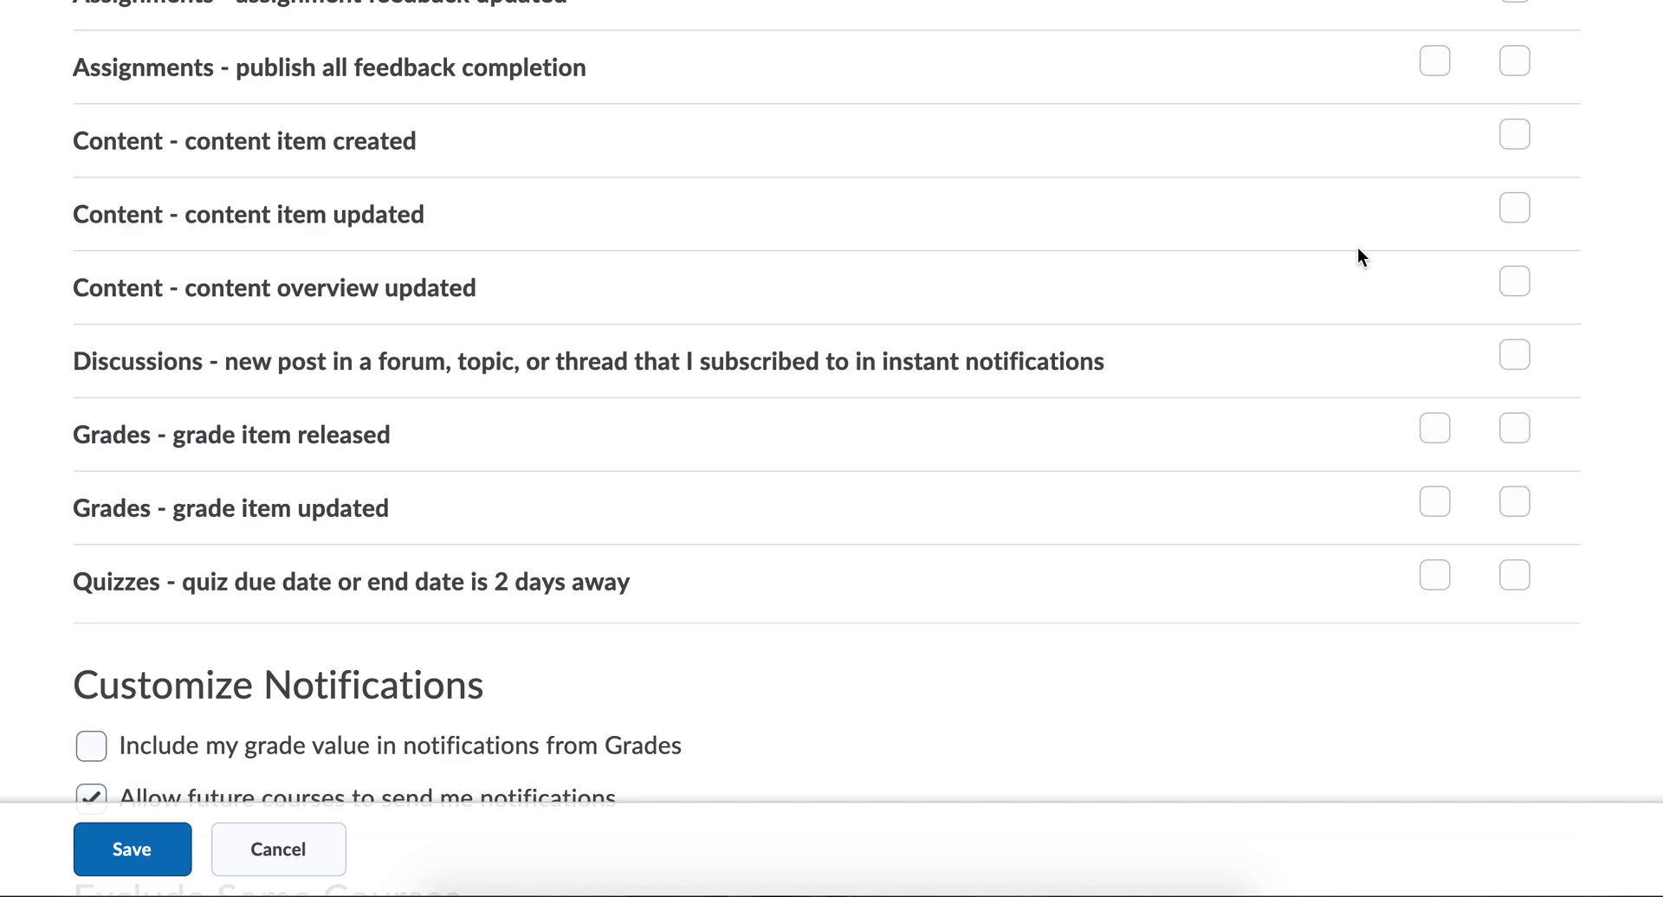
- Scroll down to the Customize Notifications options with the grade-value checkbox
scroll(1358, 248, down, 2)
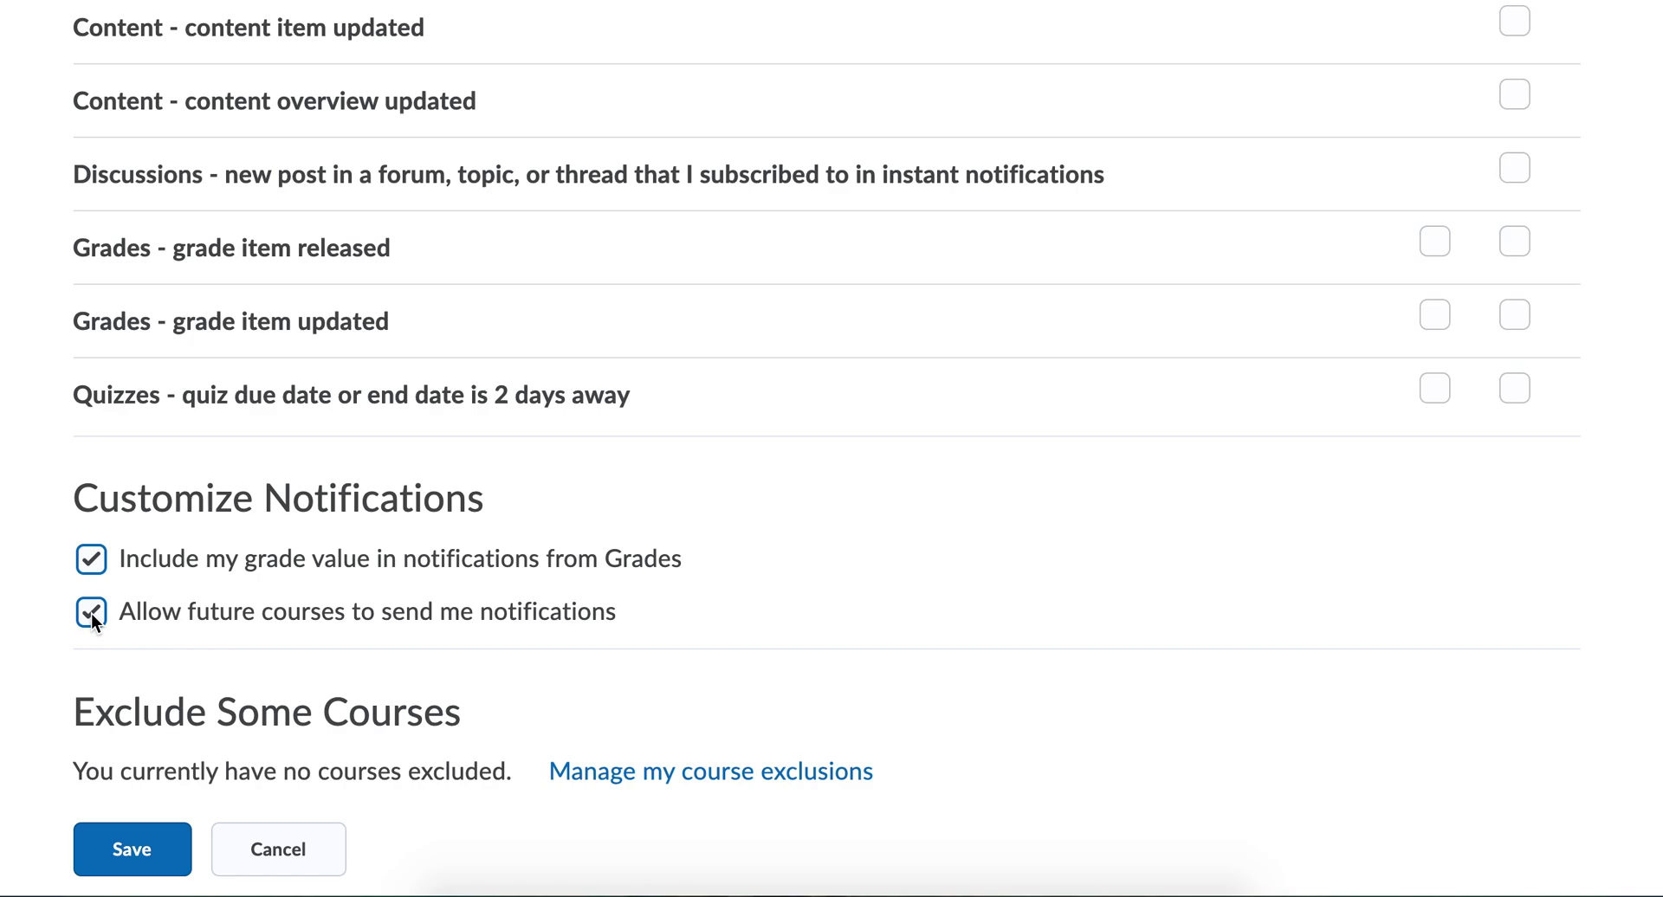
scroll(293, 609, up, 12)
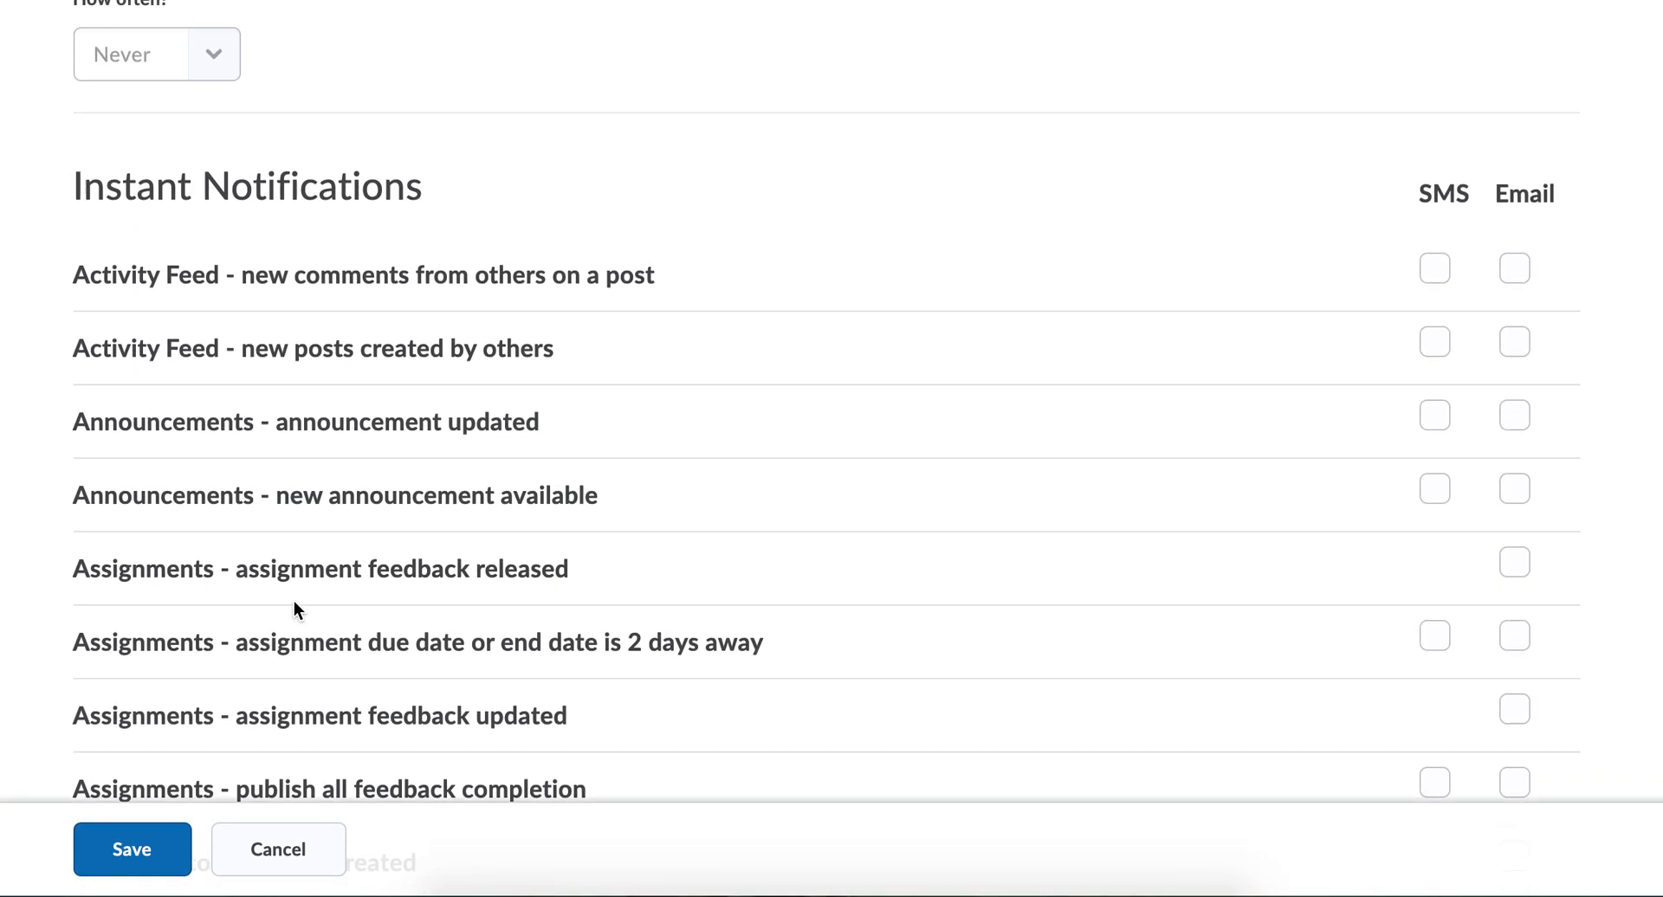
scroll(294, 610, up, 2)
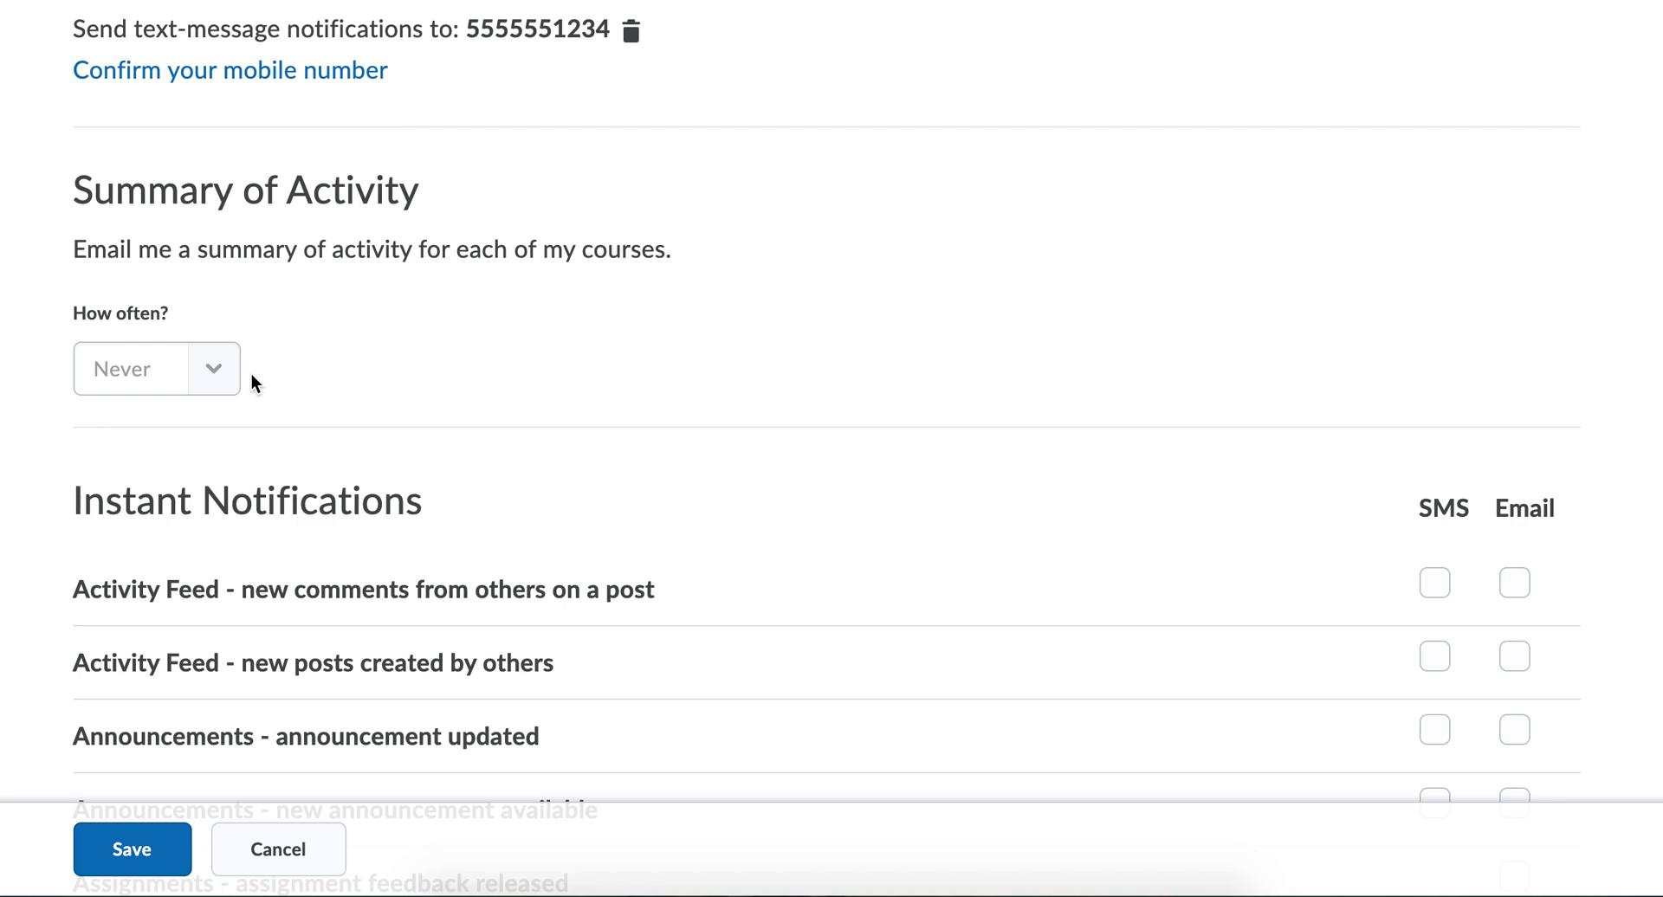
scroll(251, 374, down, 10)
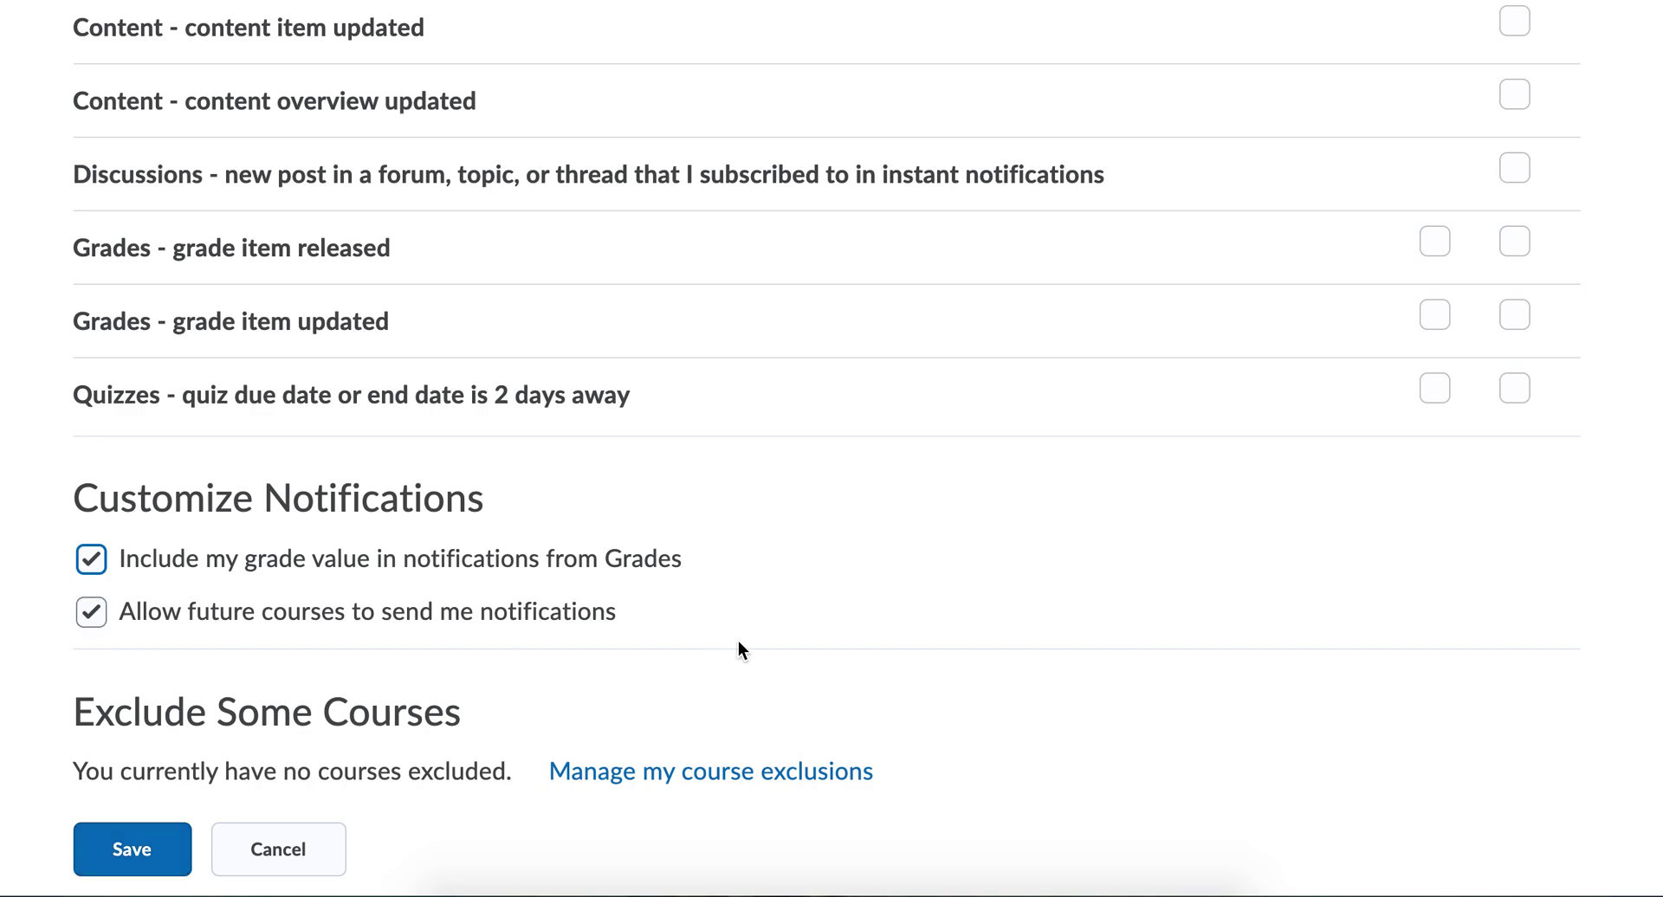
scroll(738, 641, up, 15)
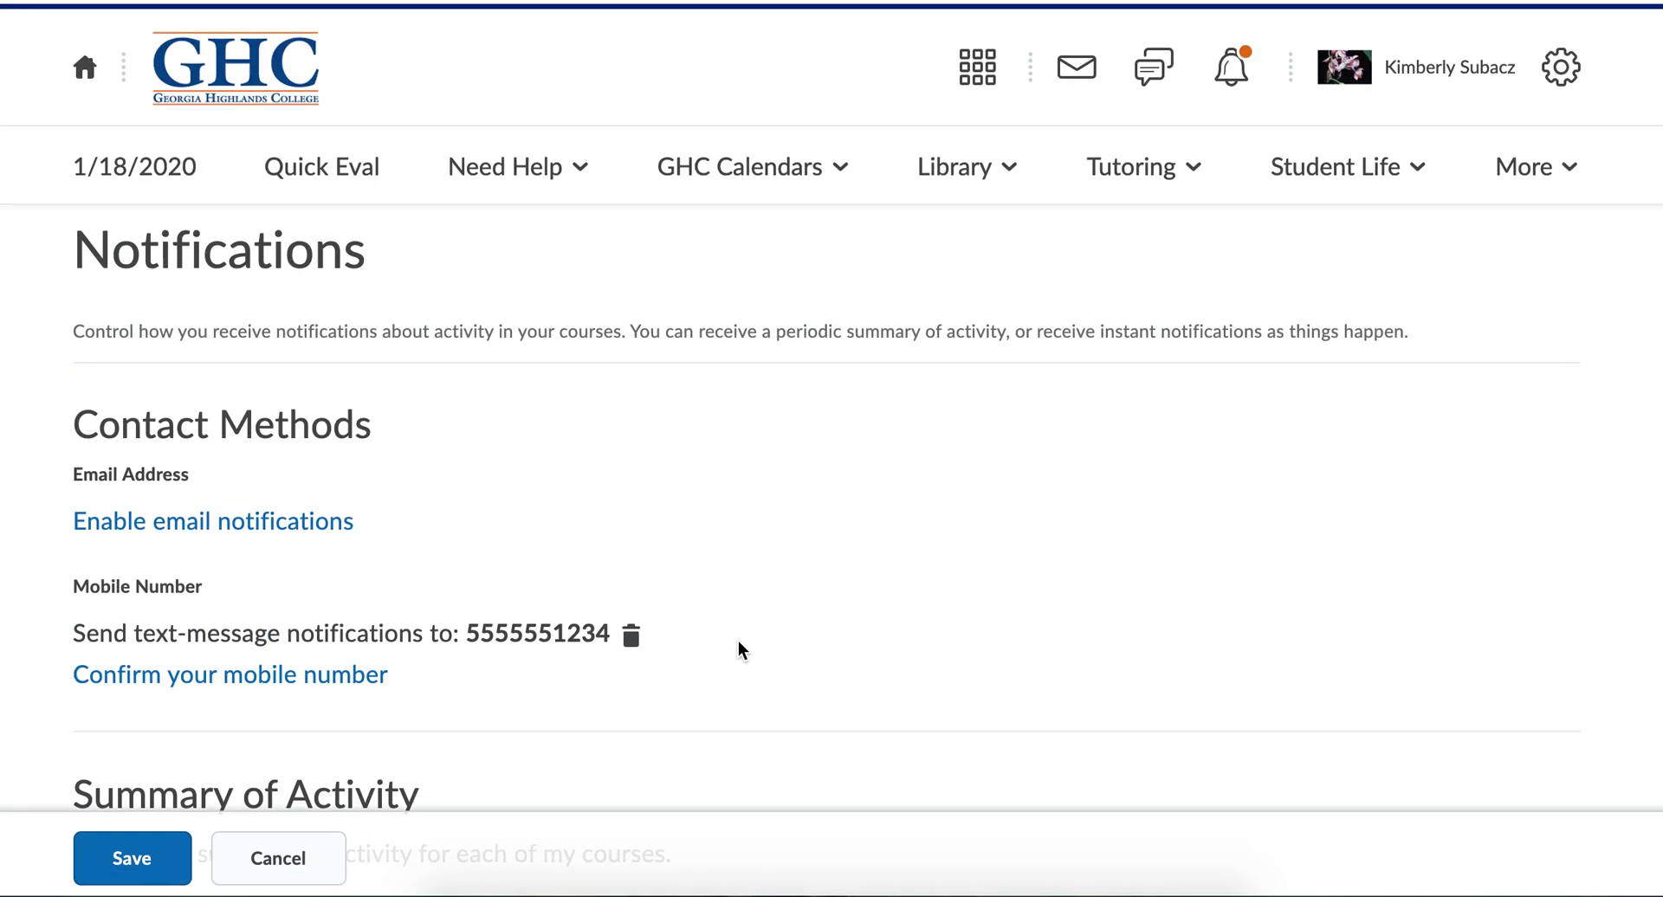